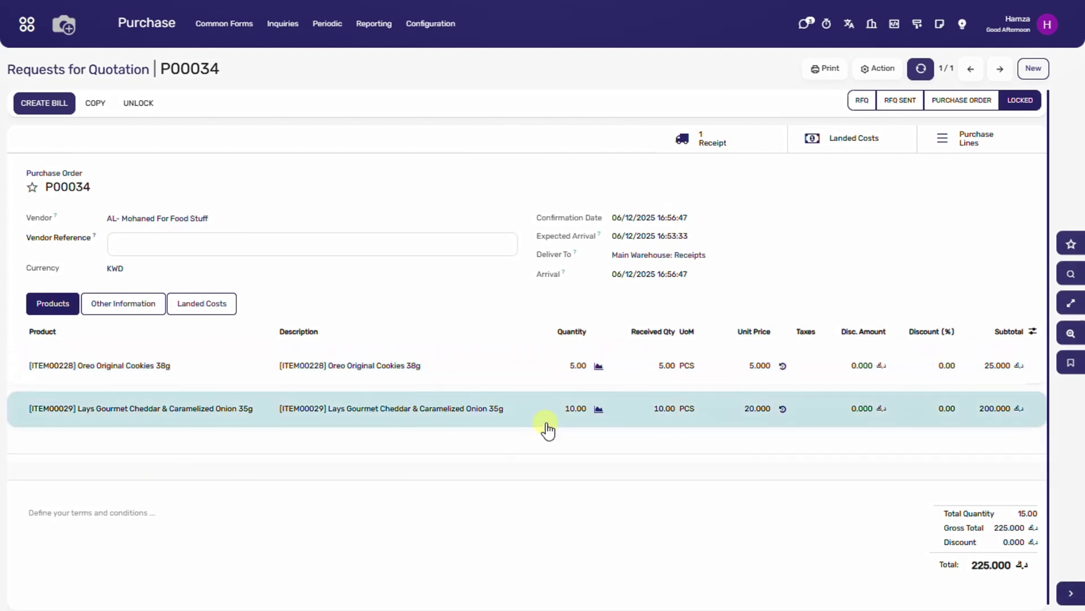
Create a return from receipt WH/IN/00027 with quantity 0 for Oreo Original Cookies and 5 for Lays Gourmet Cheddar & Caramelized Onion
click(718, 146)
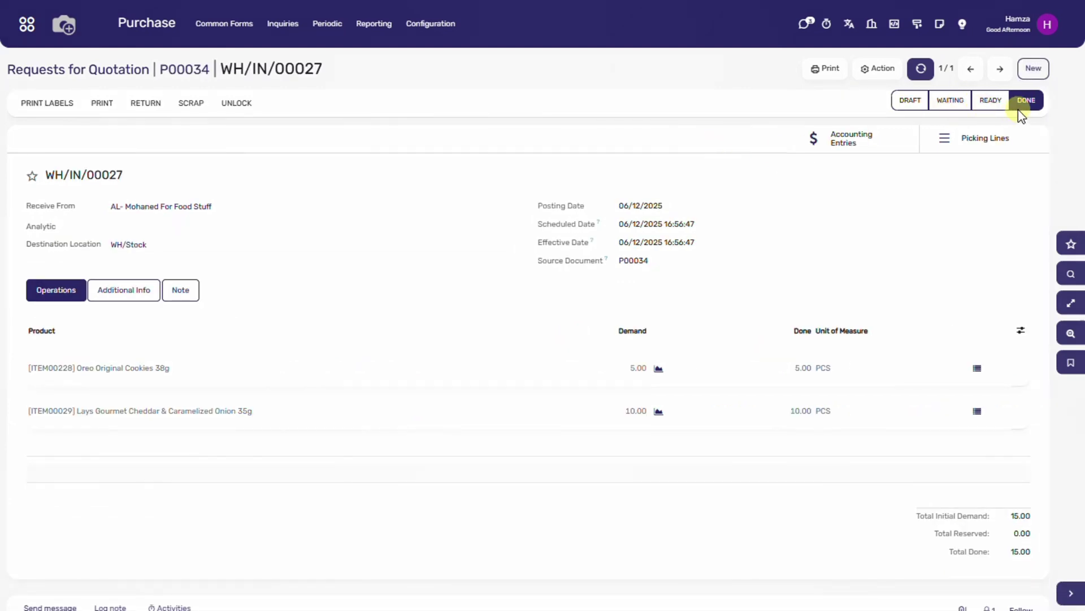
click(187, 70)
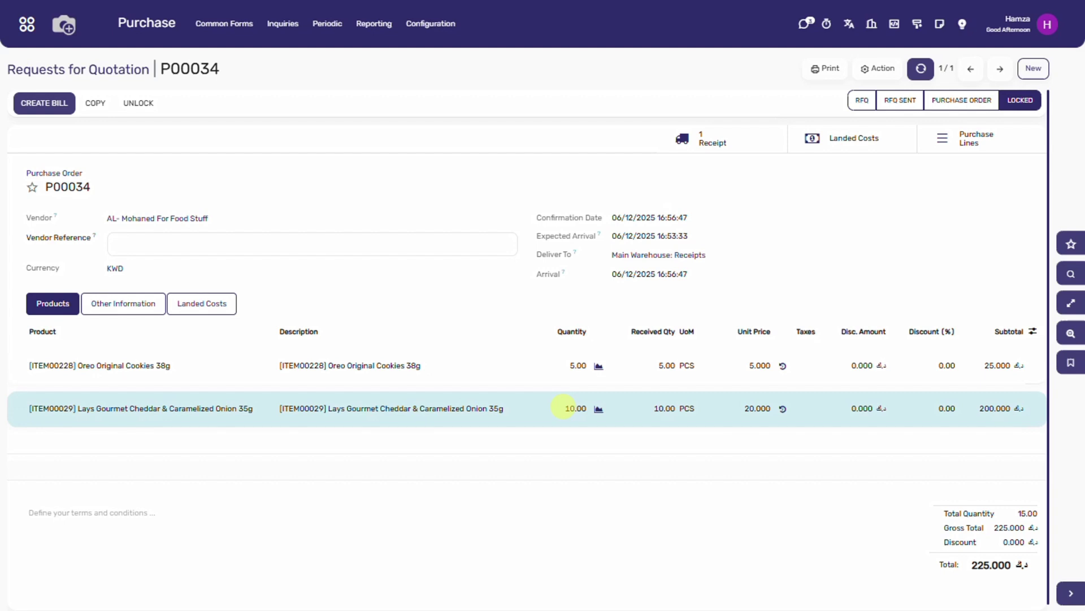
click(726, 144)
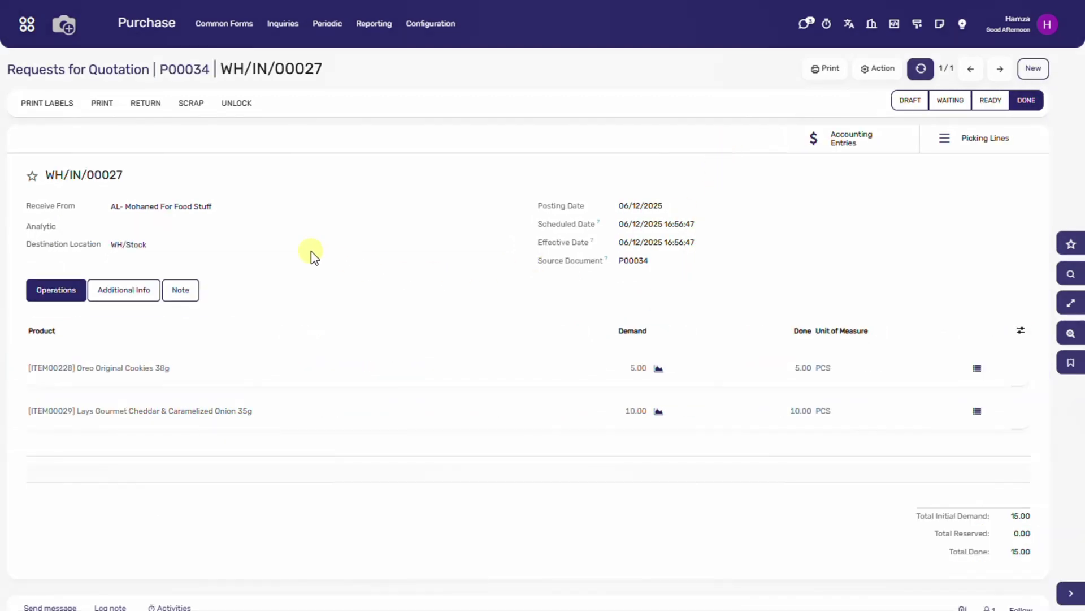
click(139, 107)
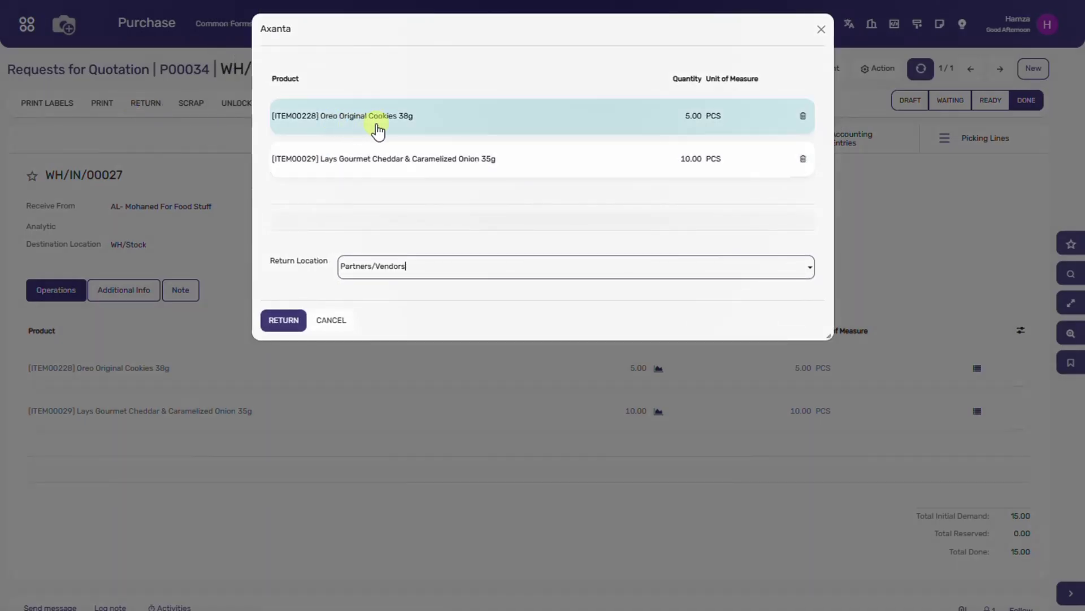
click(690, 117)
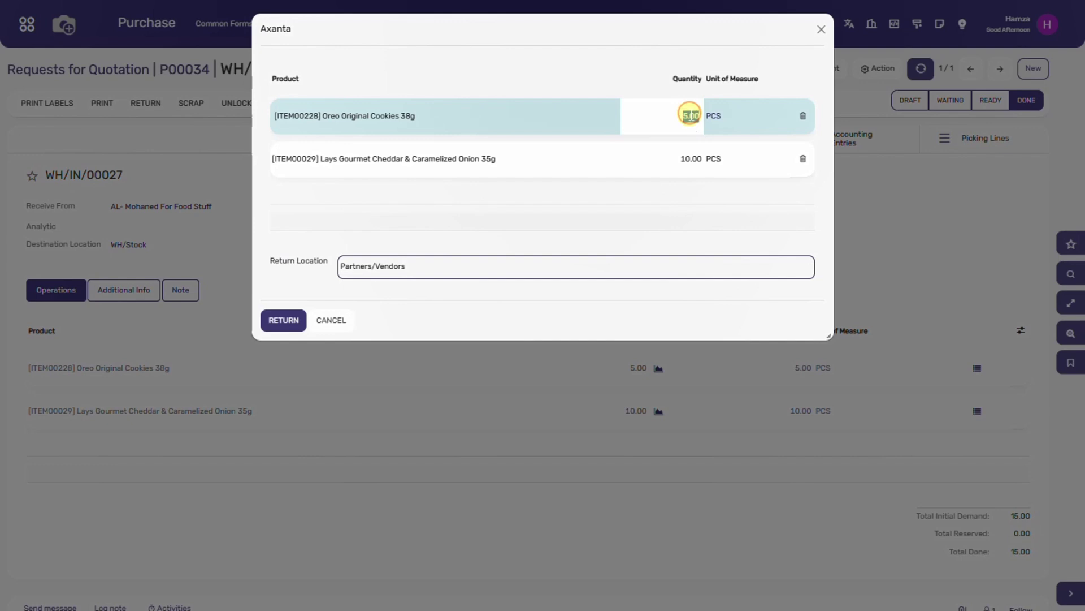
text(0)
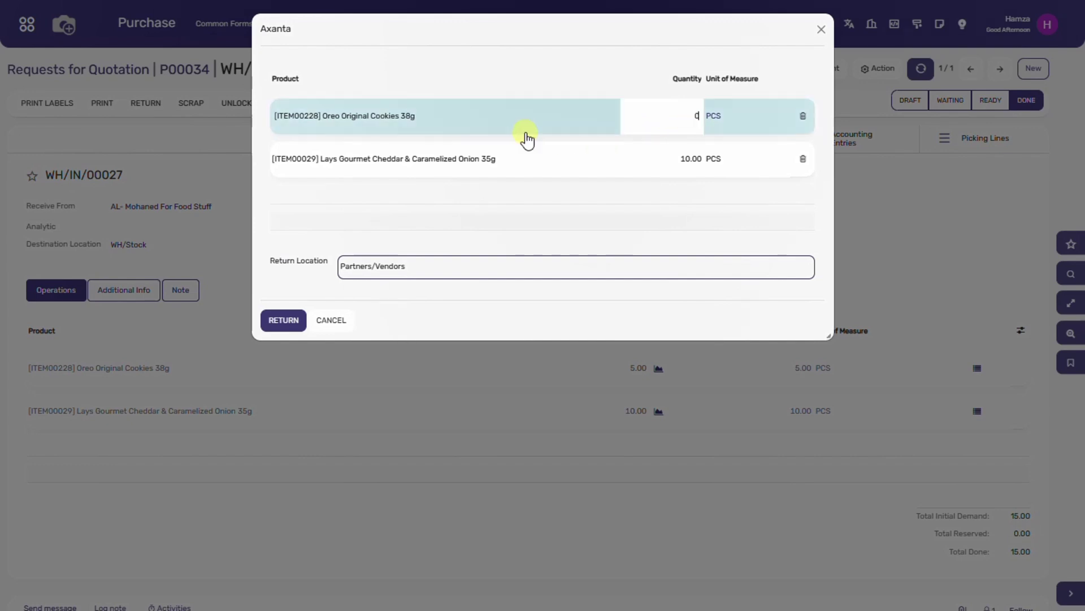
click(682, 163)
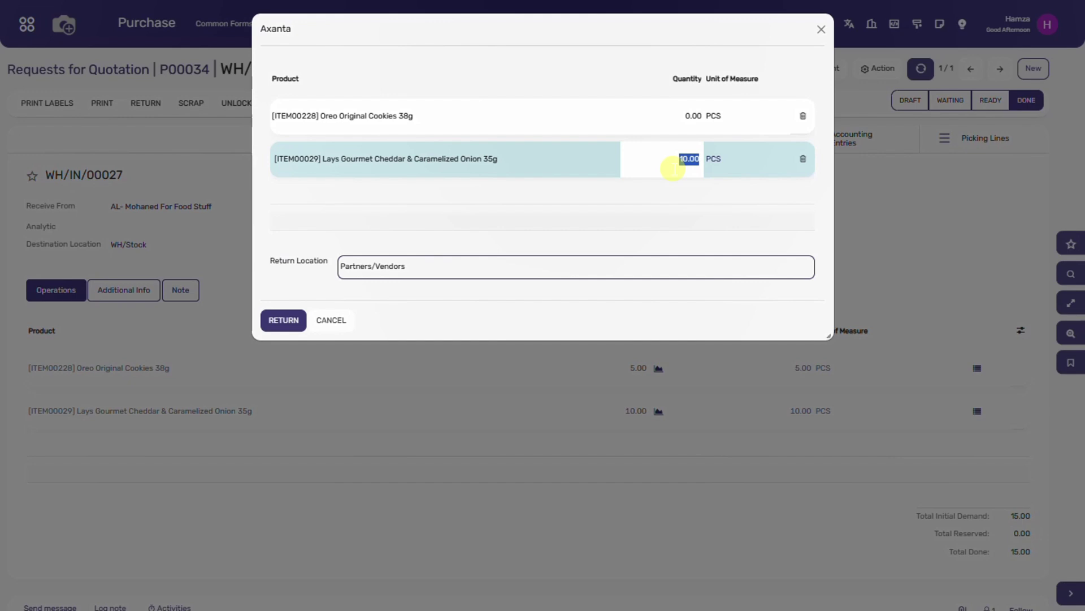
text(5)
click(282, 327)
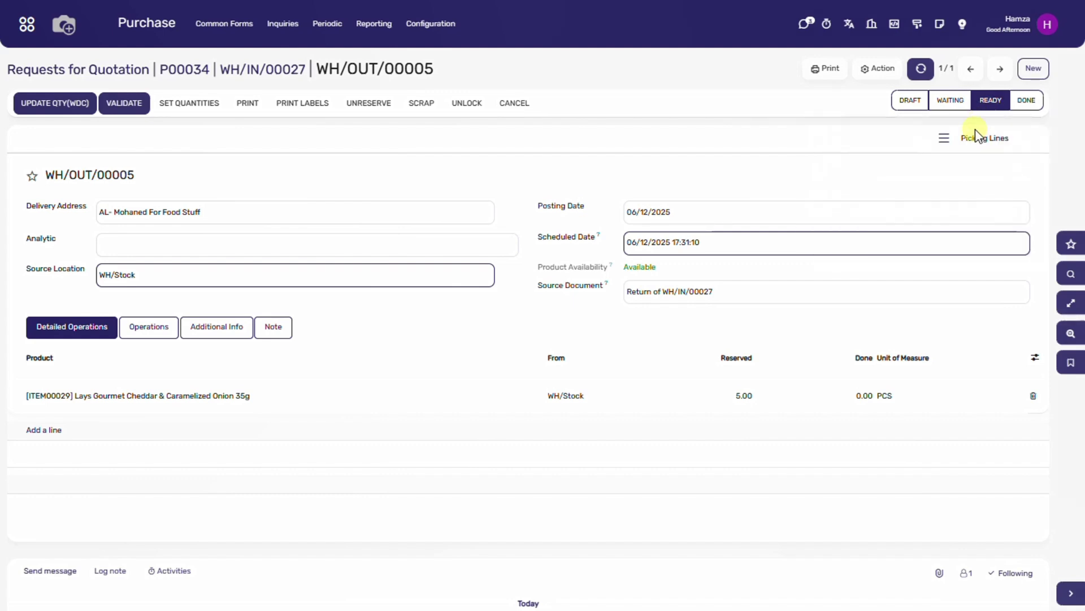
Set the done quantity of the Lays line to 5 on the return transfer, save it and validate with posting date 06/12/2025
click(864, 397)
text(5)
click(771, 323)
click(456, 69)
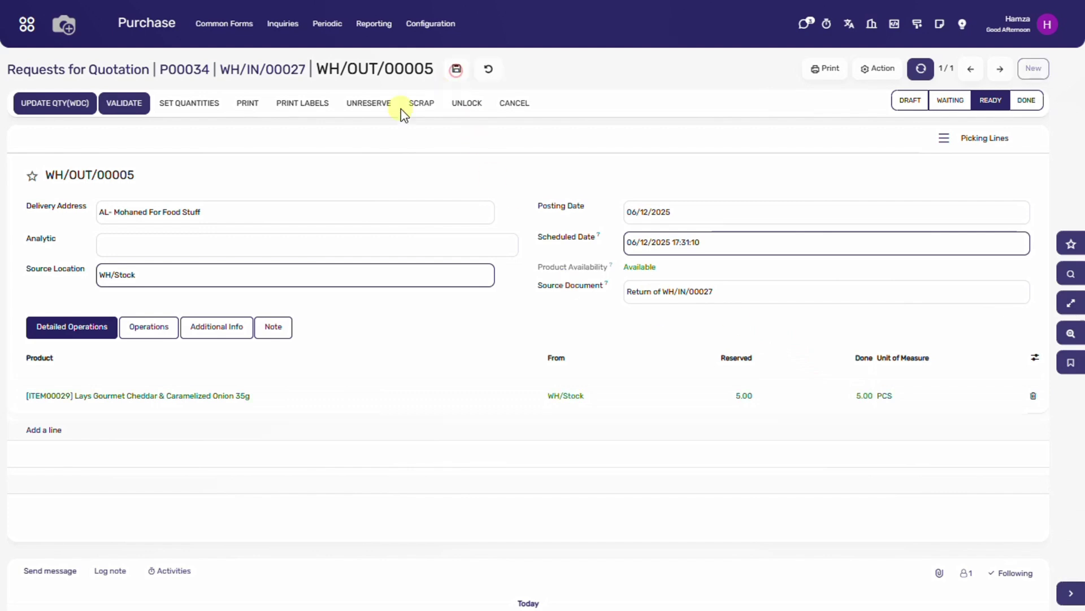
click(125, 106)
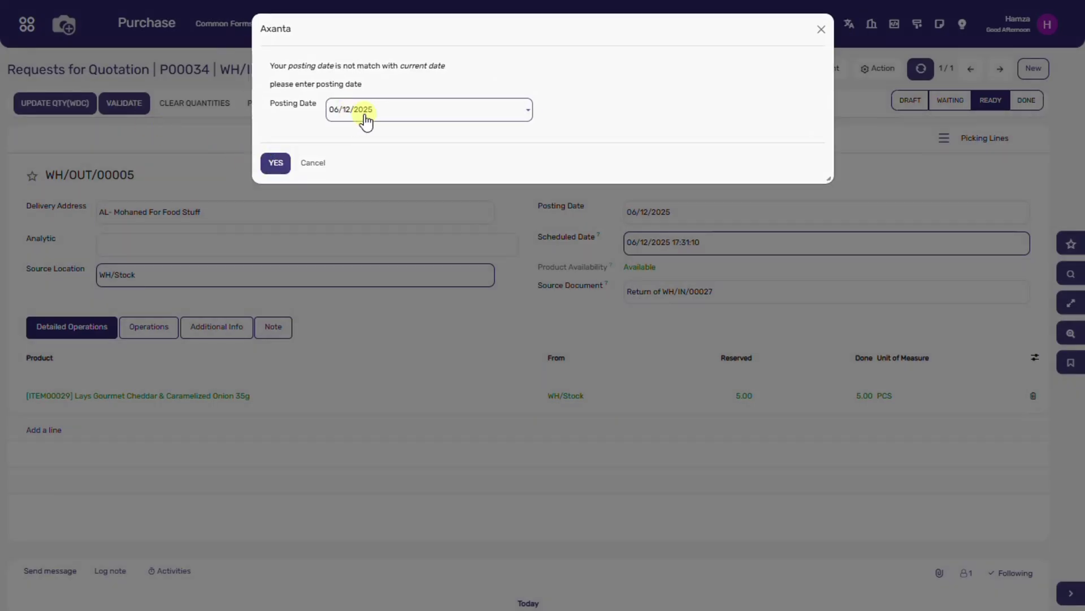
click(282, 168)
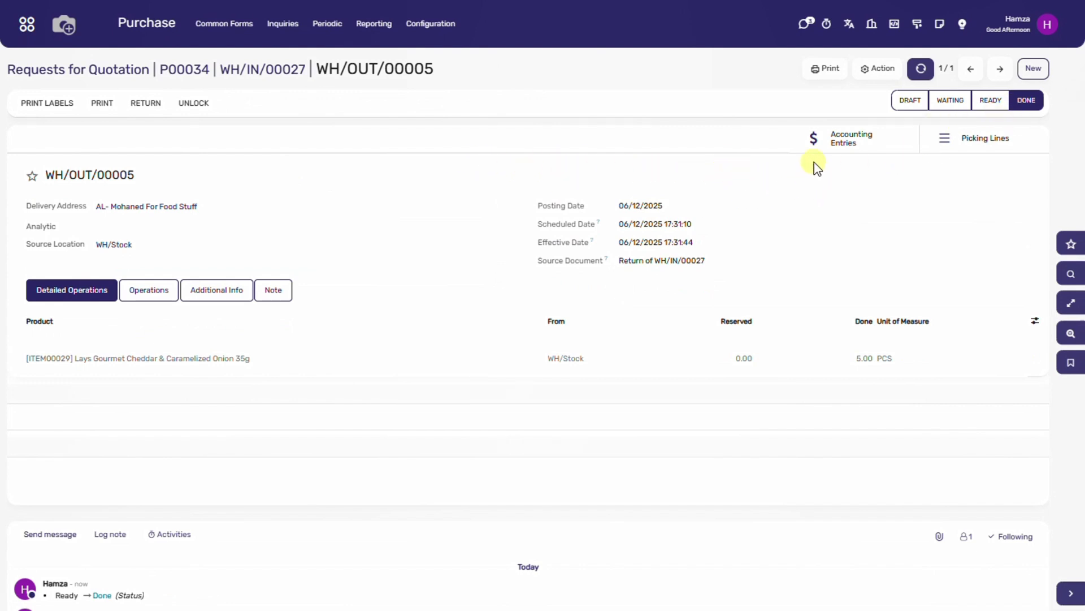
mouse_move(1016, 115)
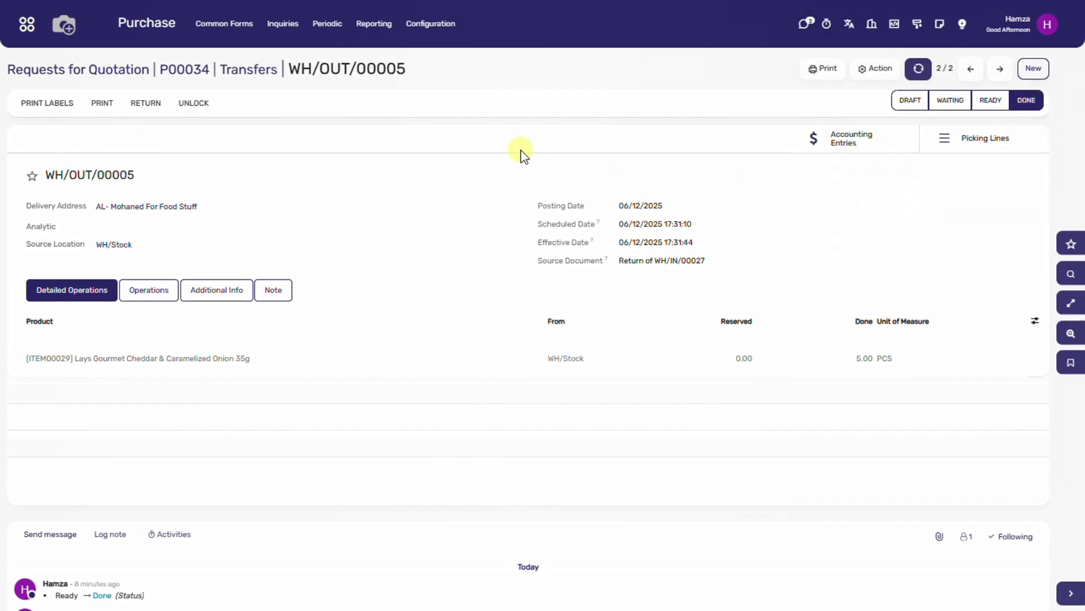
Unlock purchase order P00034, set the Oreo Original Cookies quantity to 6 and save the order
click(201, 74)
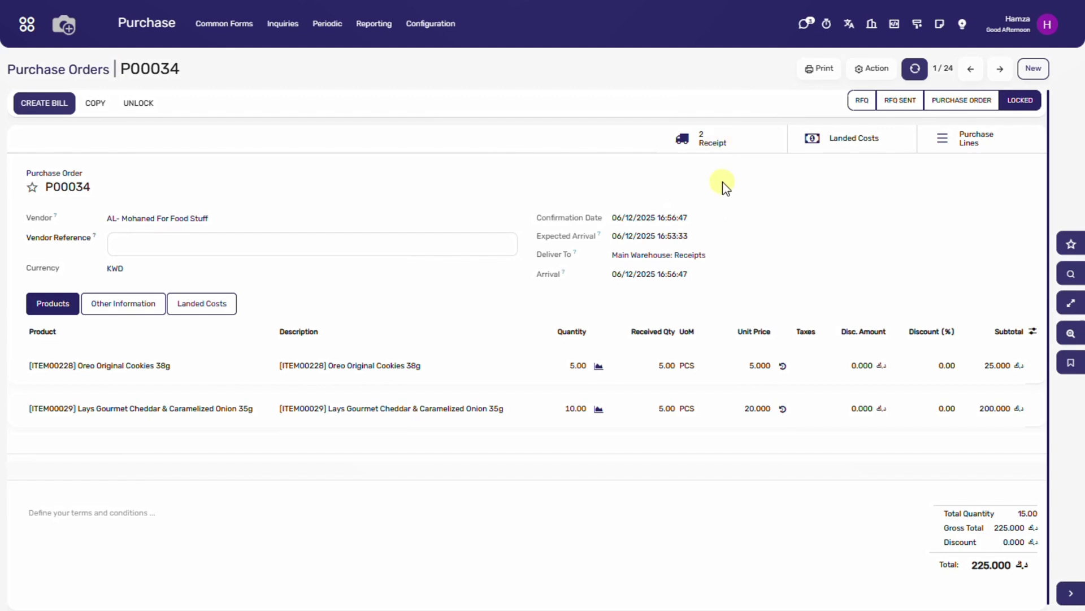
click(144, 110)
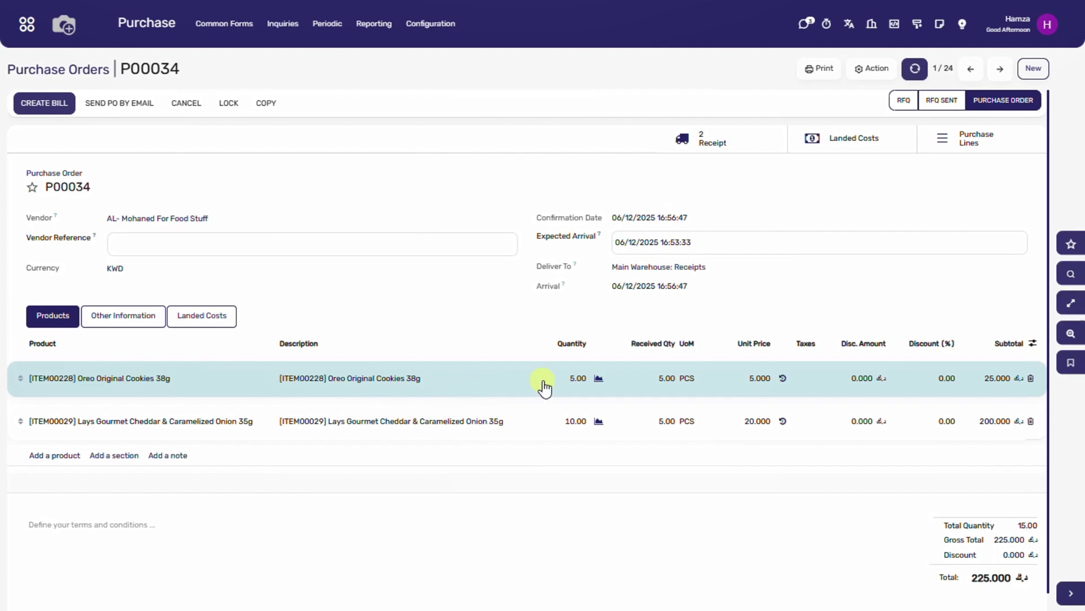
click(577, 379)
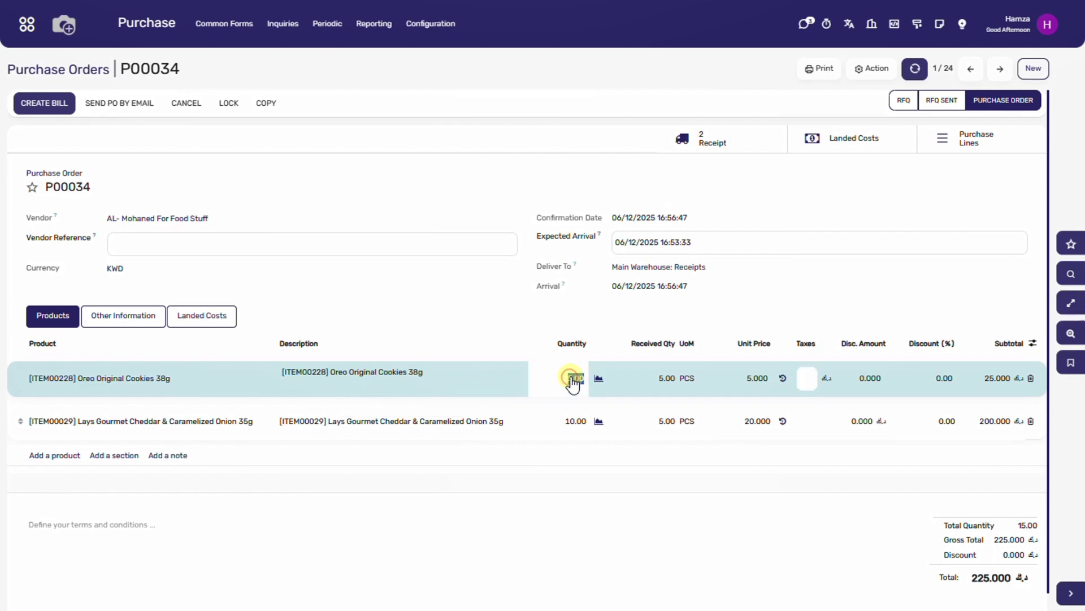
text(6)
click(496, 318)
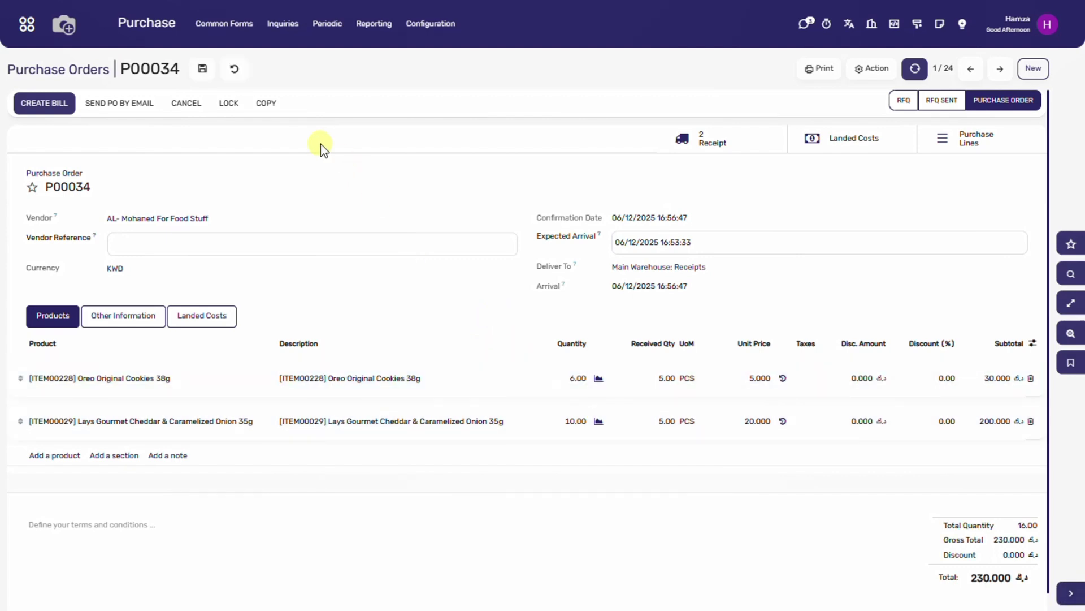
click(201, 71)
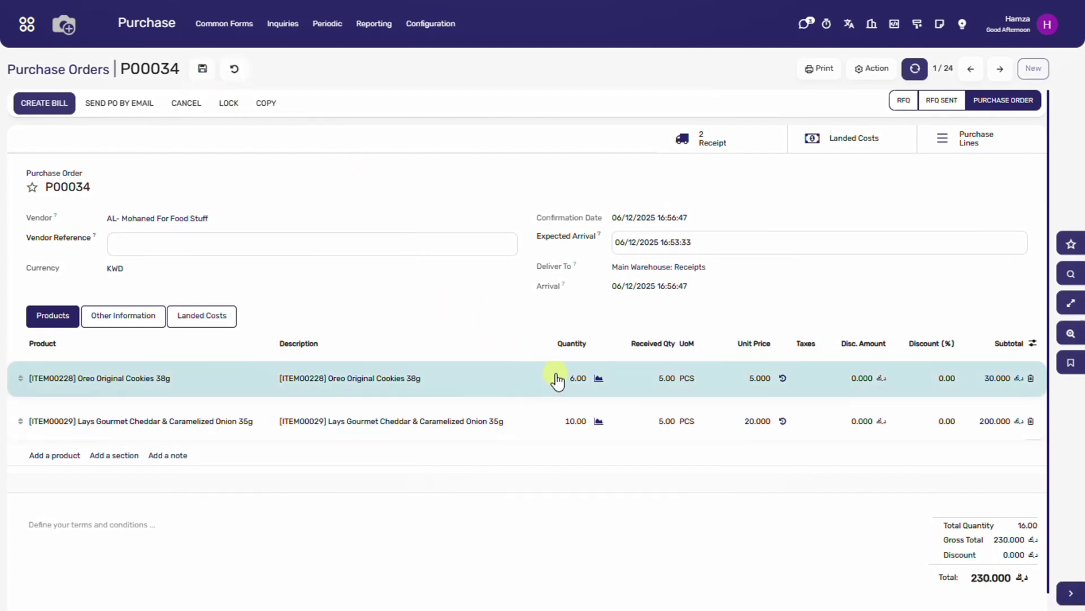
Open the ready receipt WH/IN/00028 of the order, set its done quantity to the initial demand and validate with posting date 06/12/2025
click(714, 148)
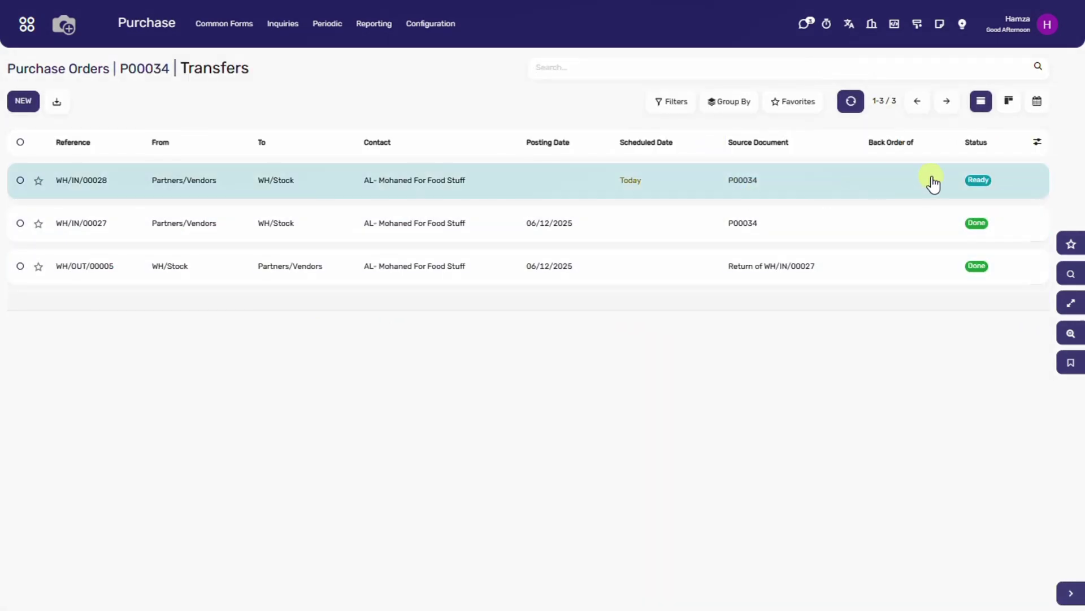
click(681, 182)
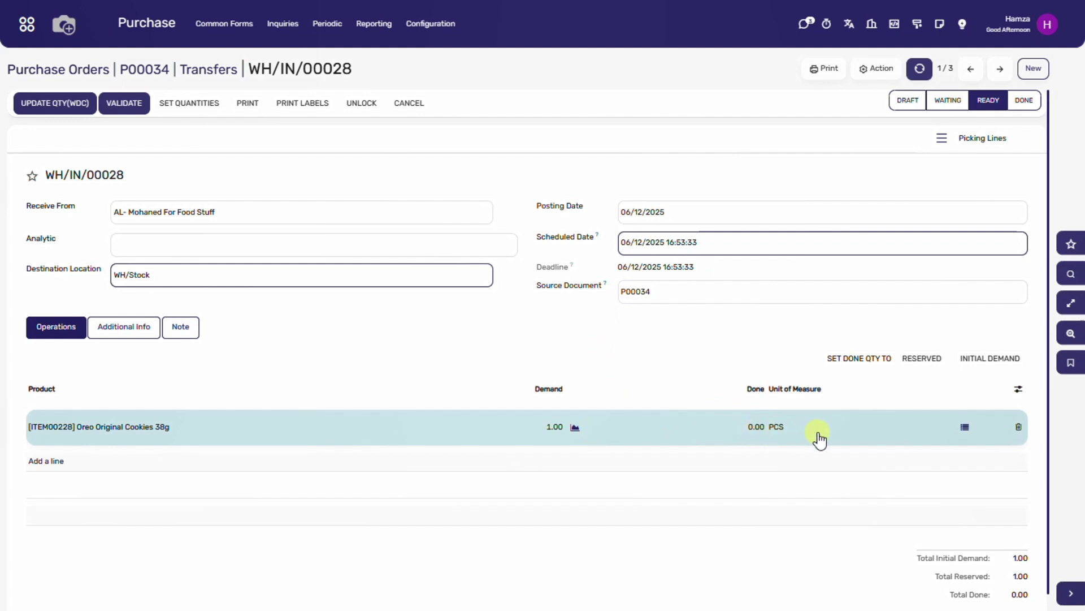
click(980, 367)
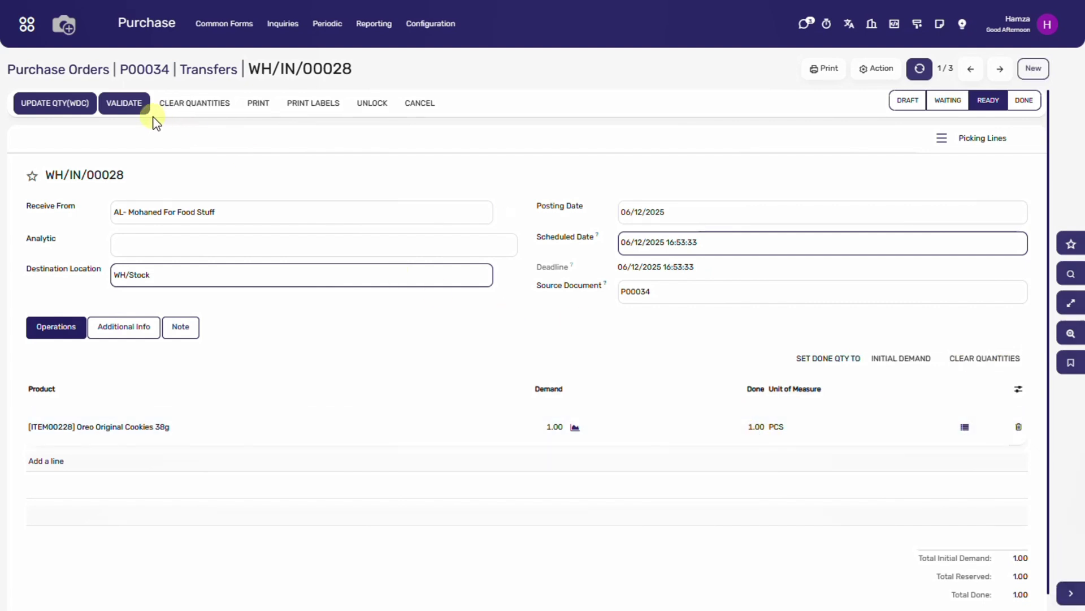
click(123, 108)
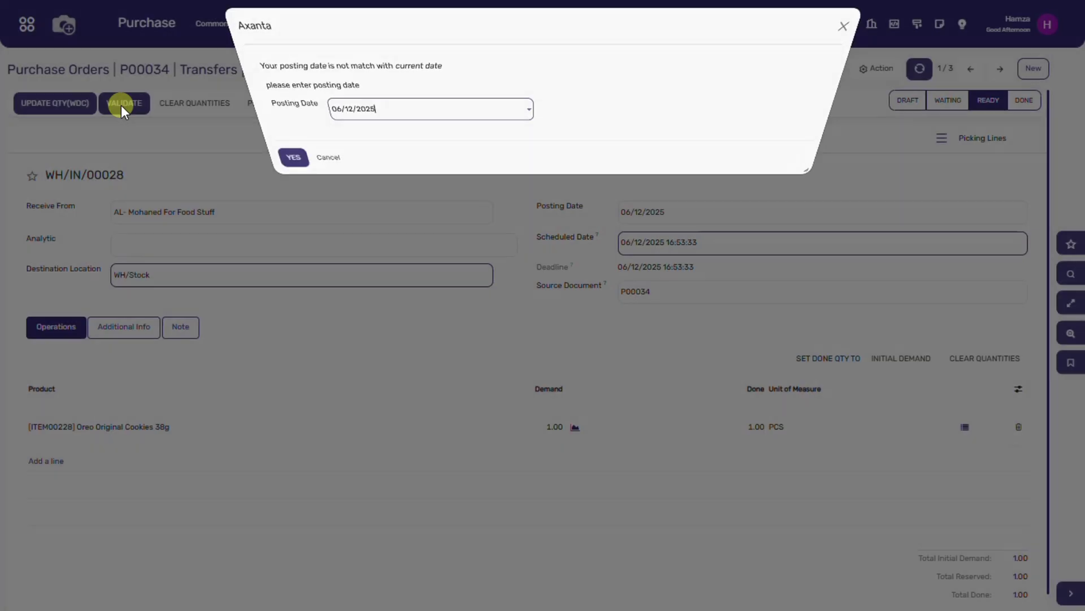
click(276, 163)
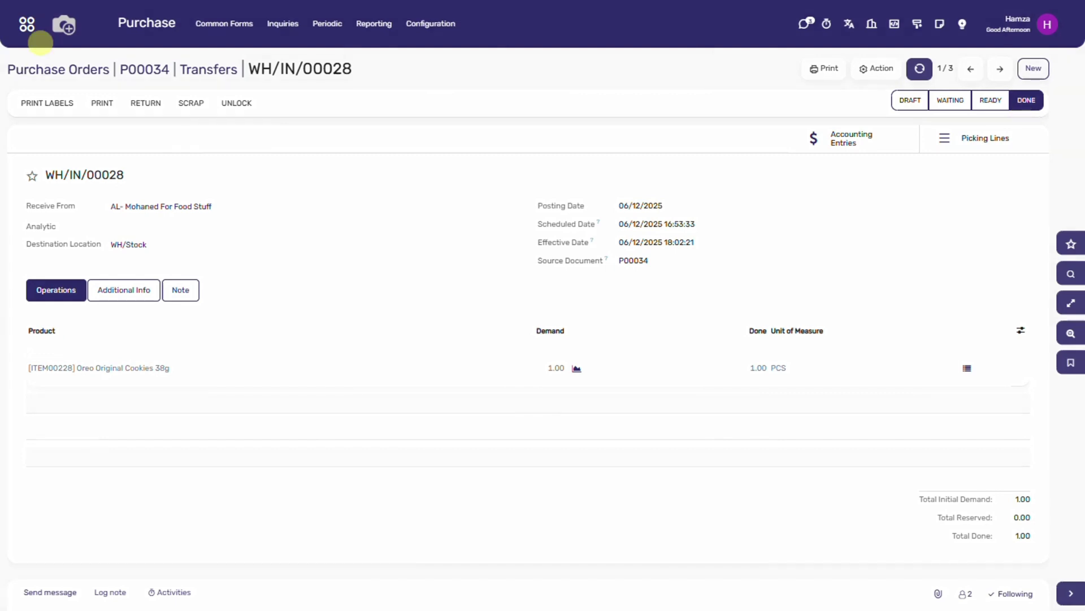
Create the vendor bill from purchase order P00034 and confirm it with bill date 06/12/2025
click(159, 72)
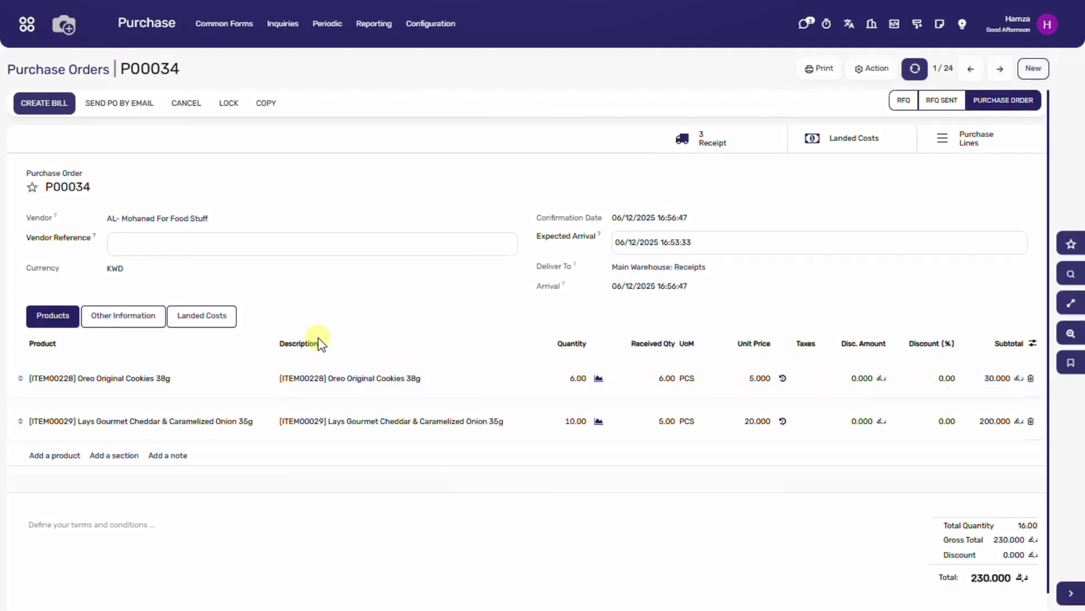
click(42, 108)
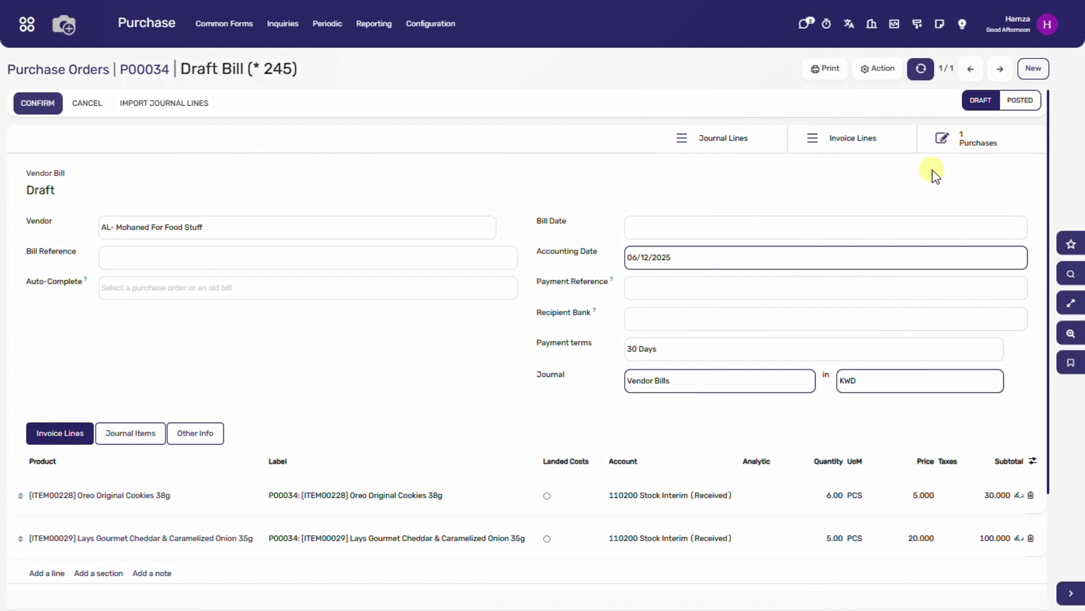
scroll(916, 266, down, 3)
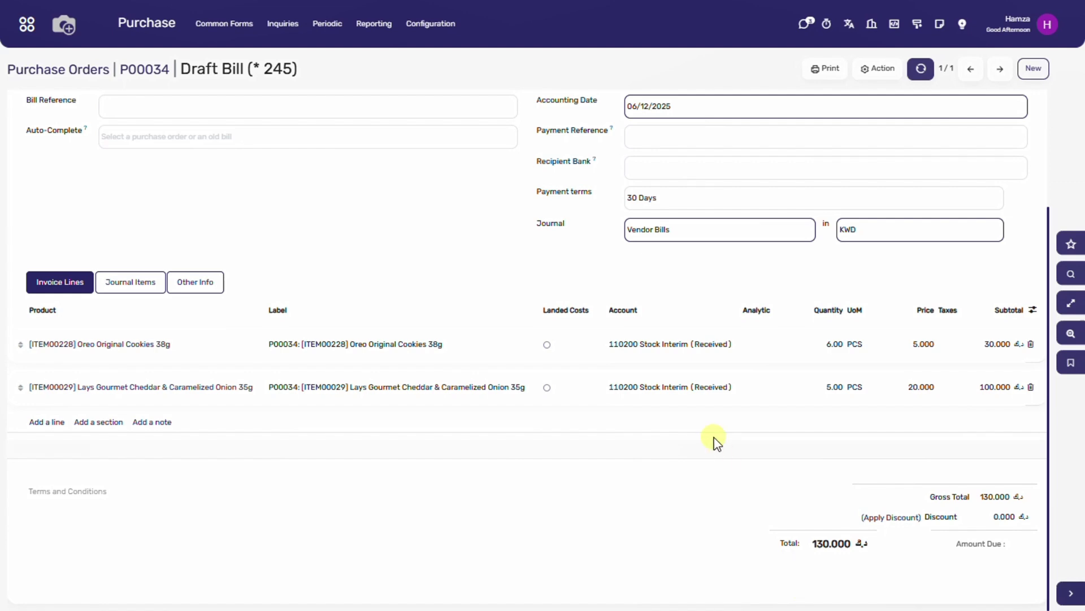
scroll(703, 421, up, 3)
click(644, 230)
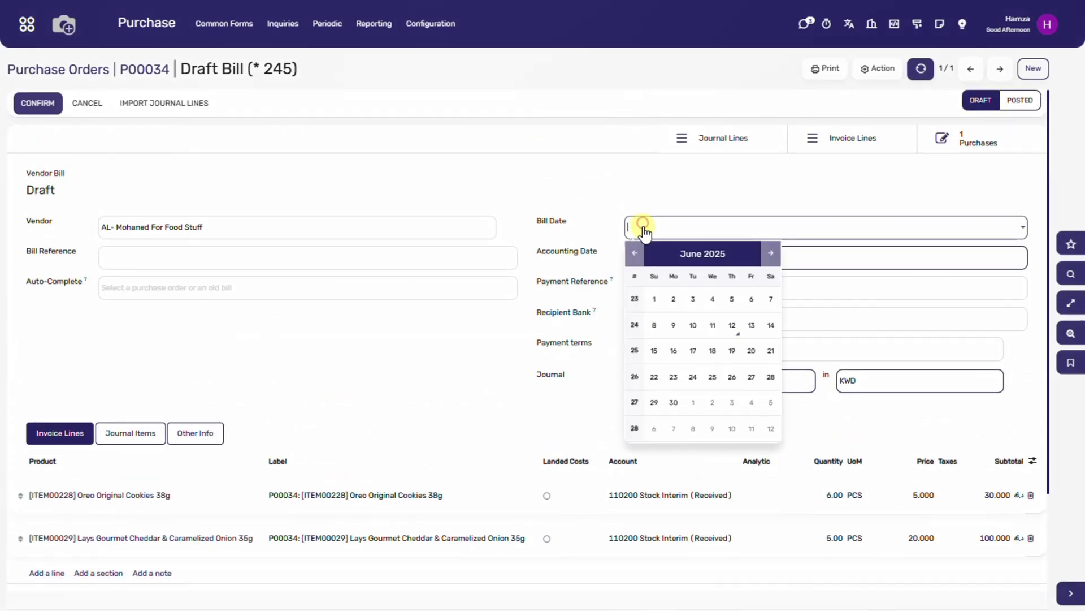
click(732, 326)
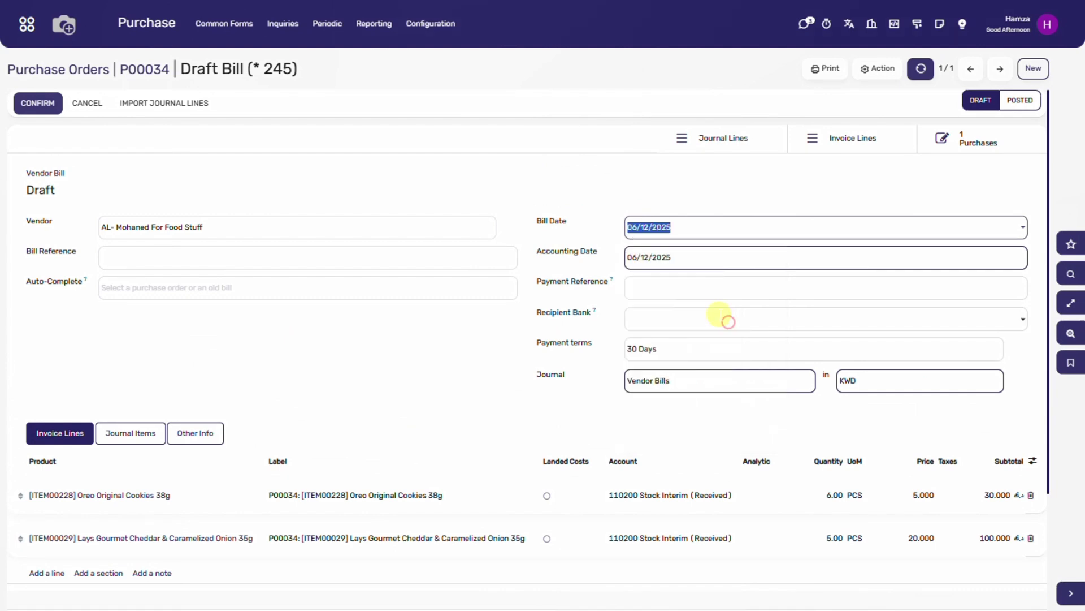
click(37, 104)
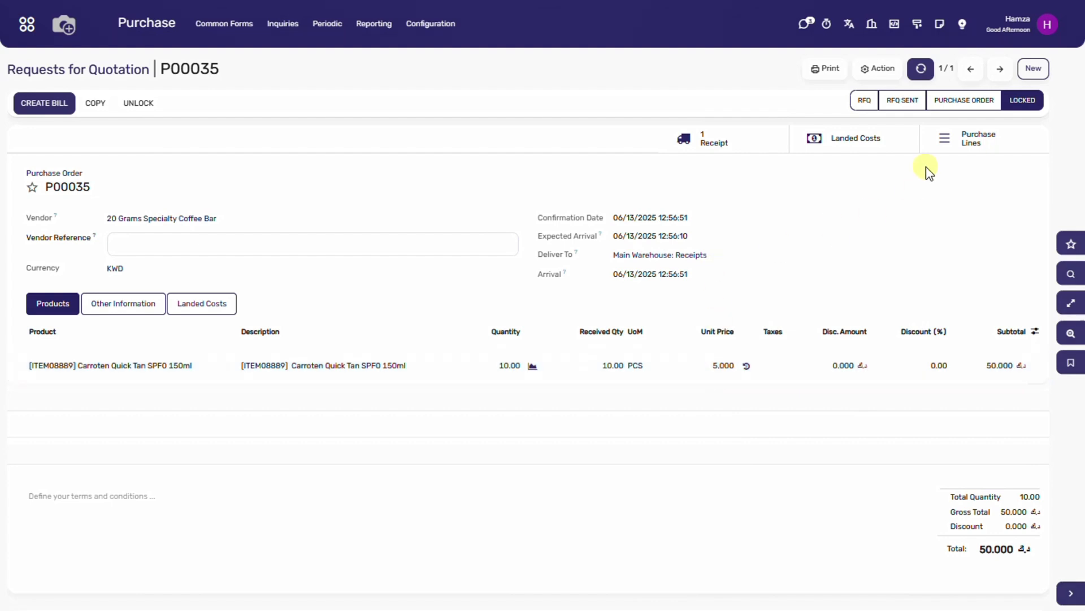
Review receipt WH/IN/00029 of purchase order P00035 and open the product record of its Carroten Quick Tan line
click(735, 150)
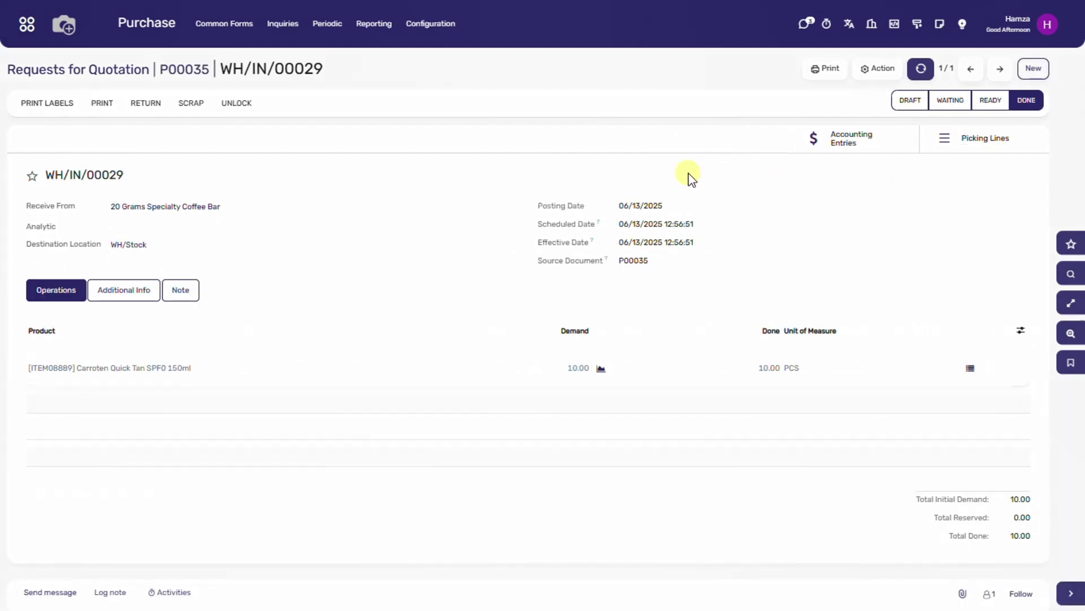
mouse_move(1029, 113)
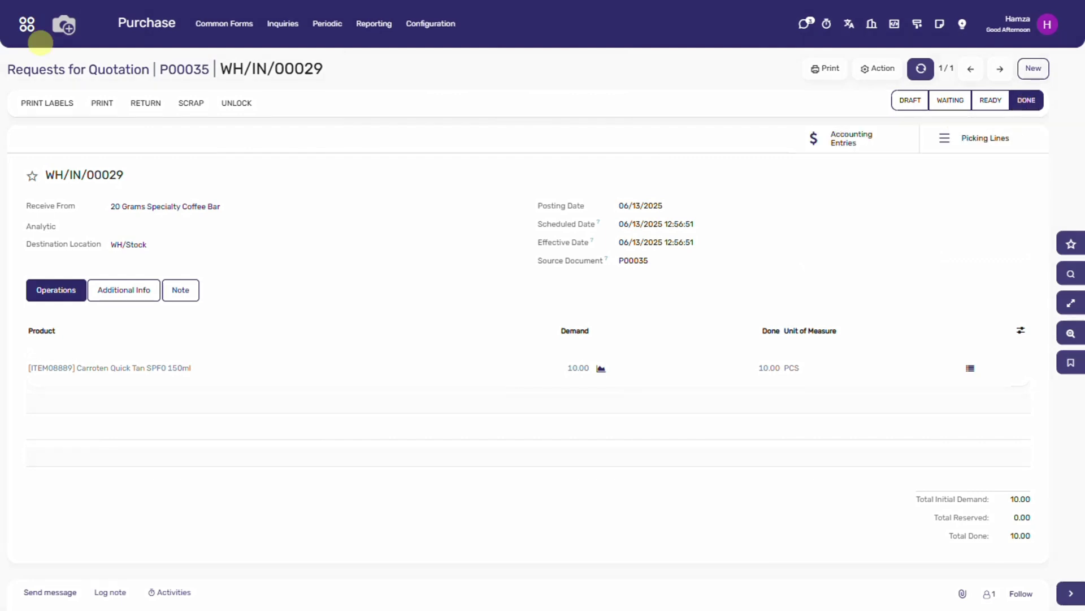
click(133, 371)
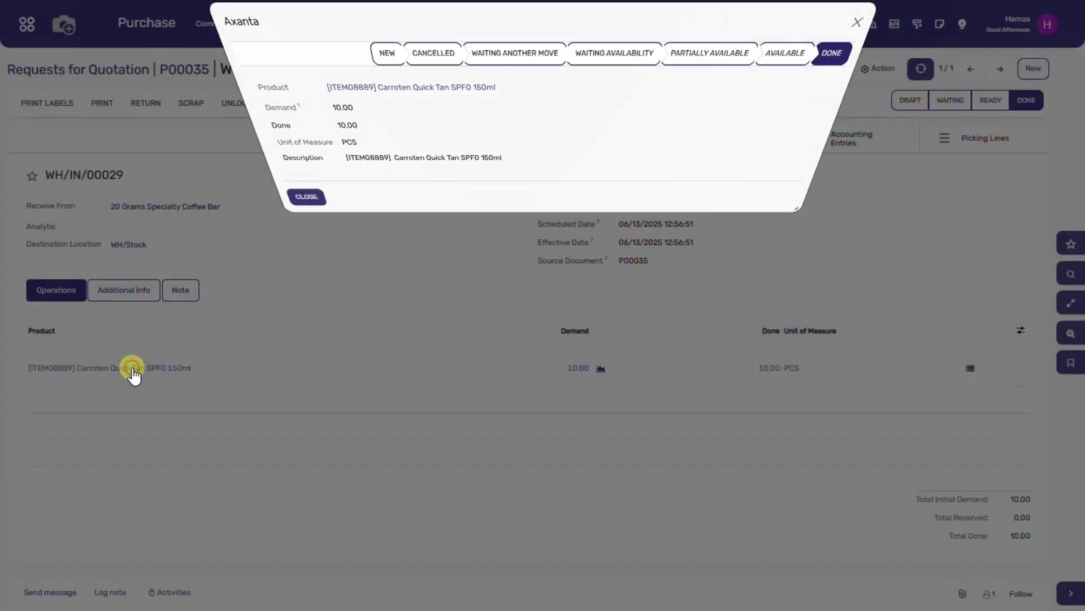
click(392, 90)
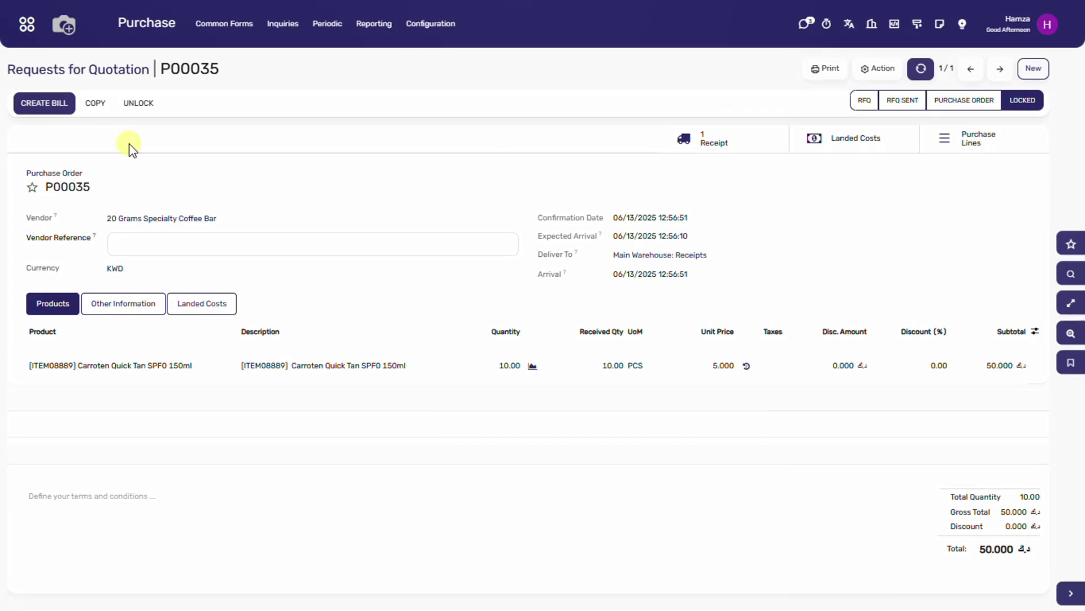
Unlock purchase order P00035, set the Carroten Quick Tan unit price to 8, save the order and lock it again
click(140, 104)
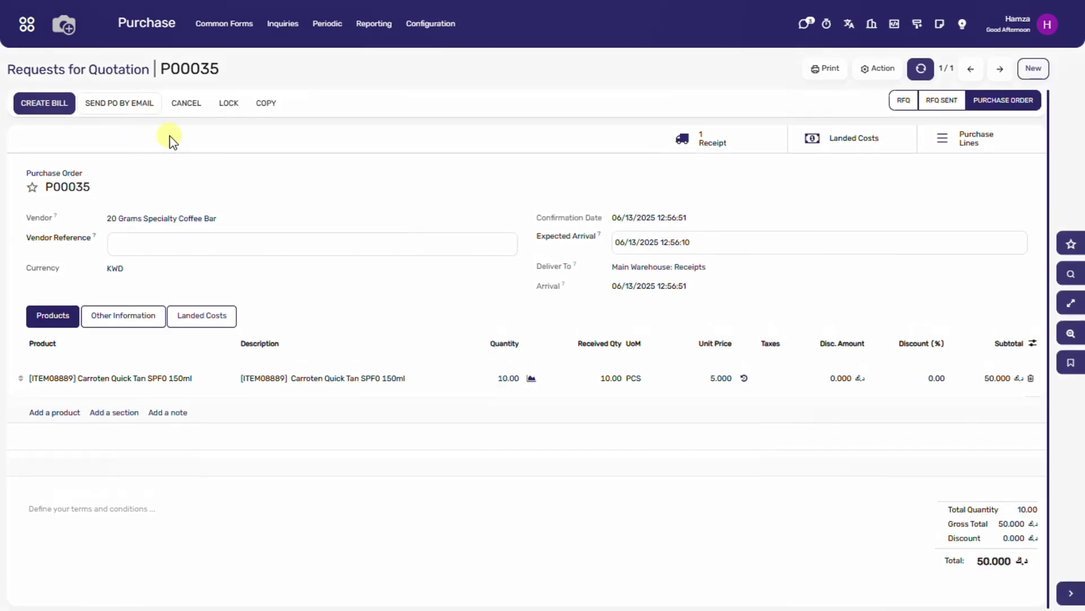
click(719, 378)
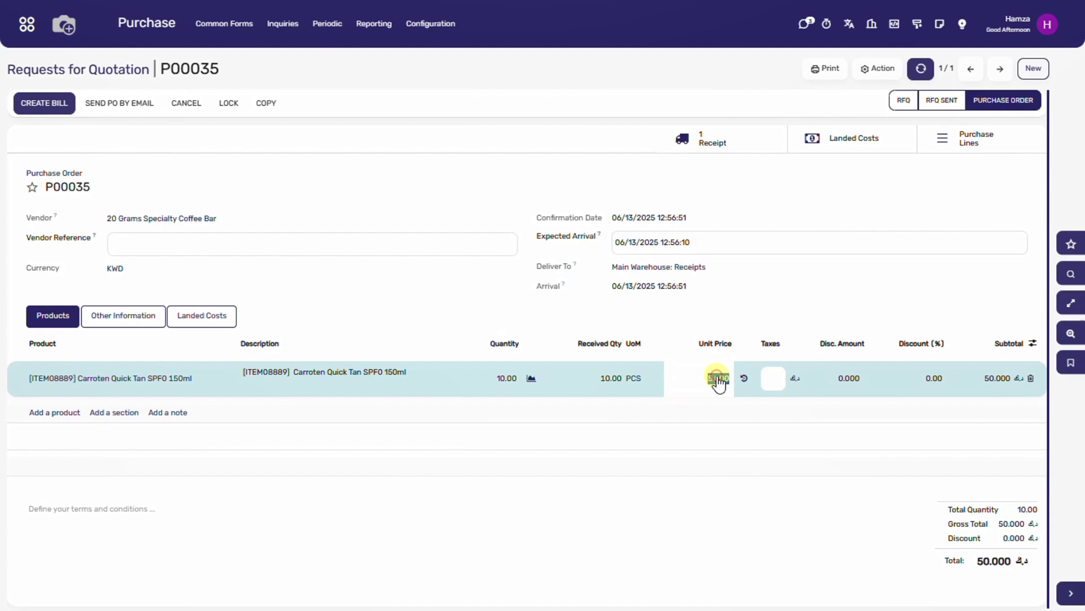
text(8)
click(741, 291)
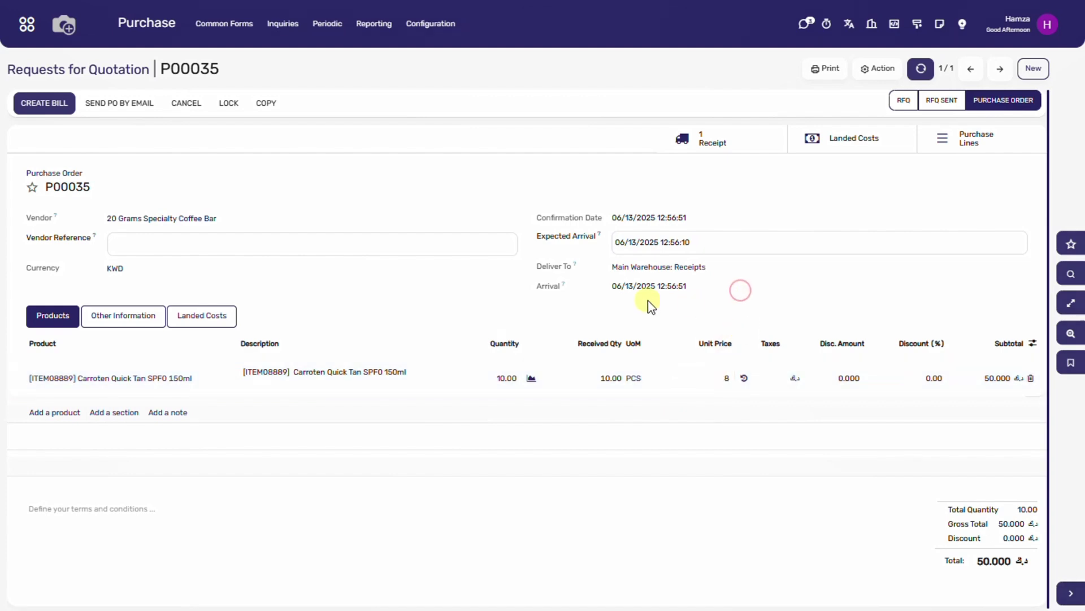
click(242, 68)
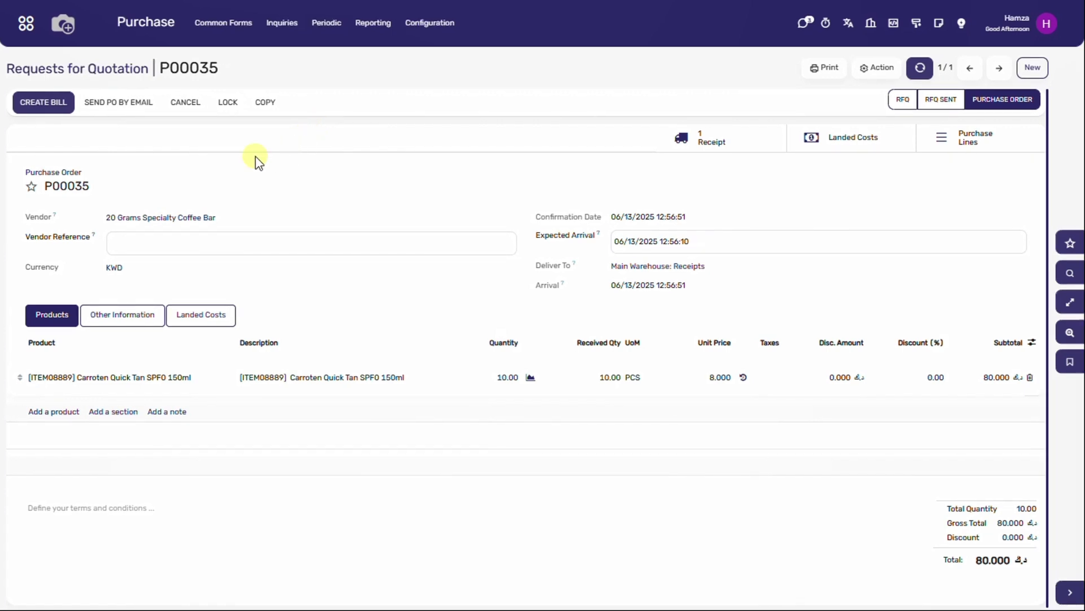
click(234, 107)
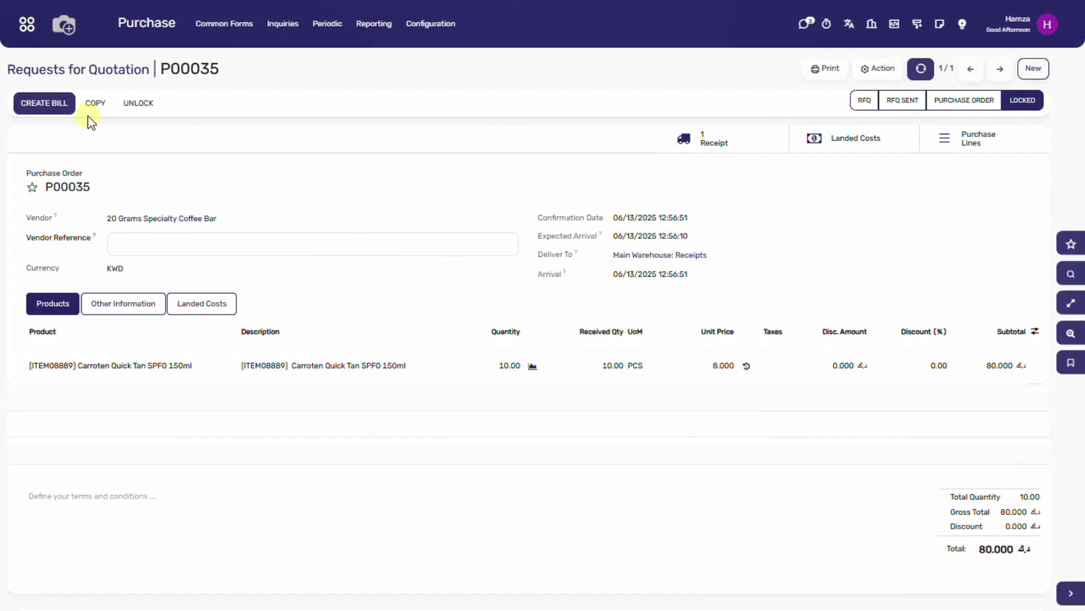
Create the vendor bill from purchase order P00035 and confirm it
click(61, 106)
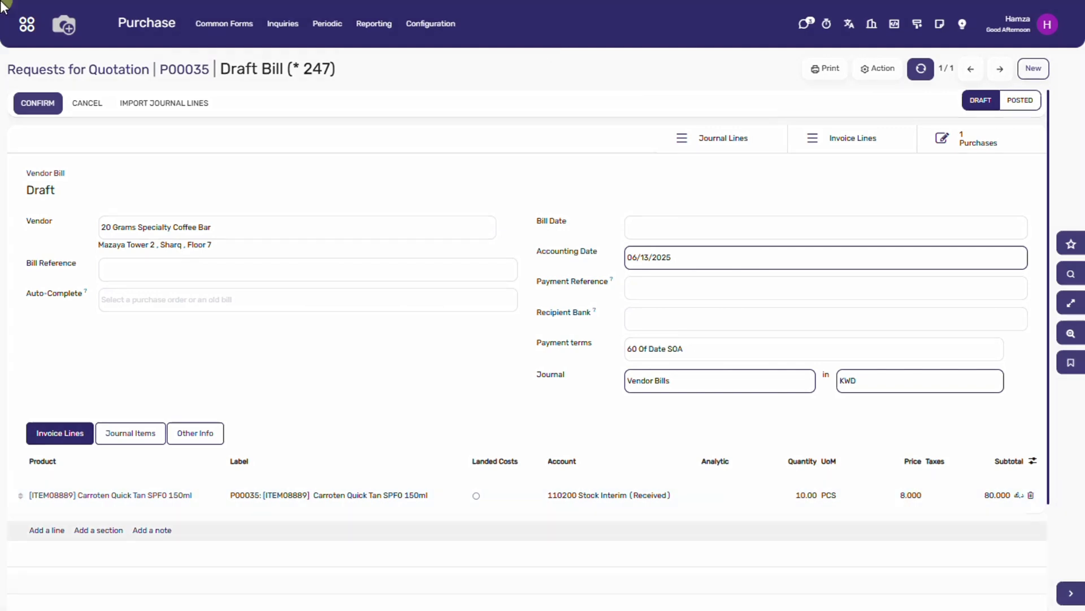
click(36, 111)
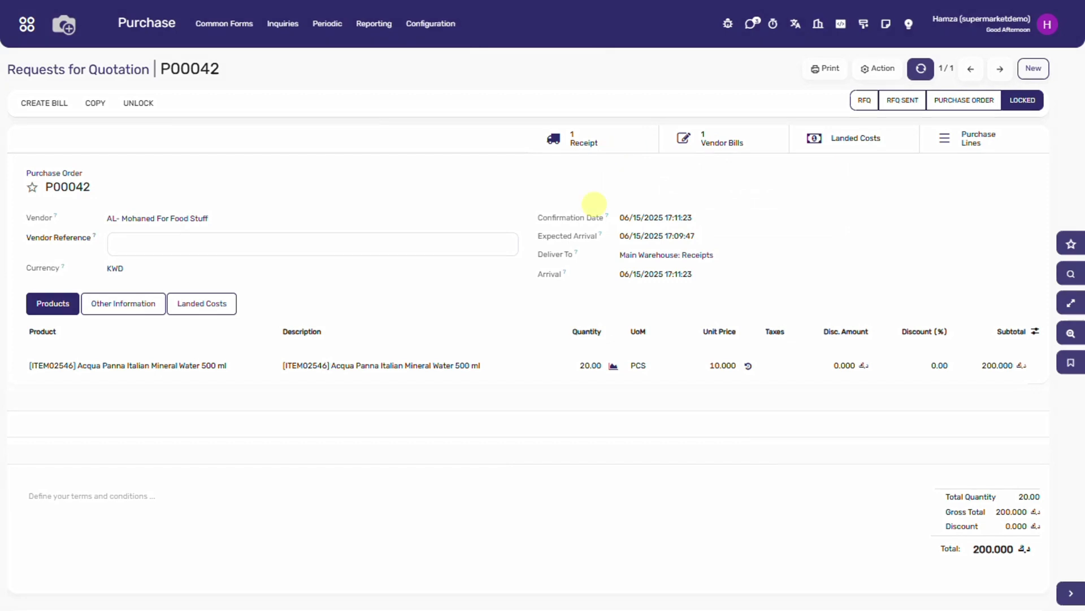
Review the receipt and the vendor bill linked to purchase order P00042
click(594, 145)
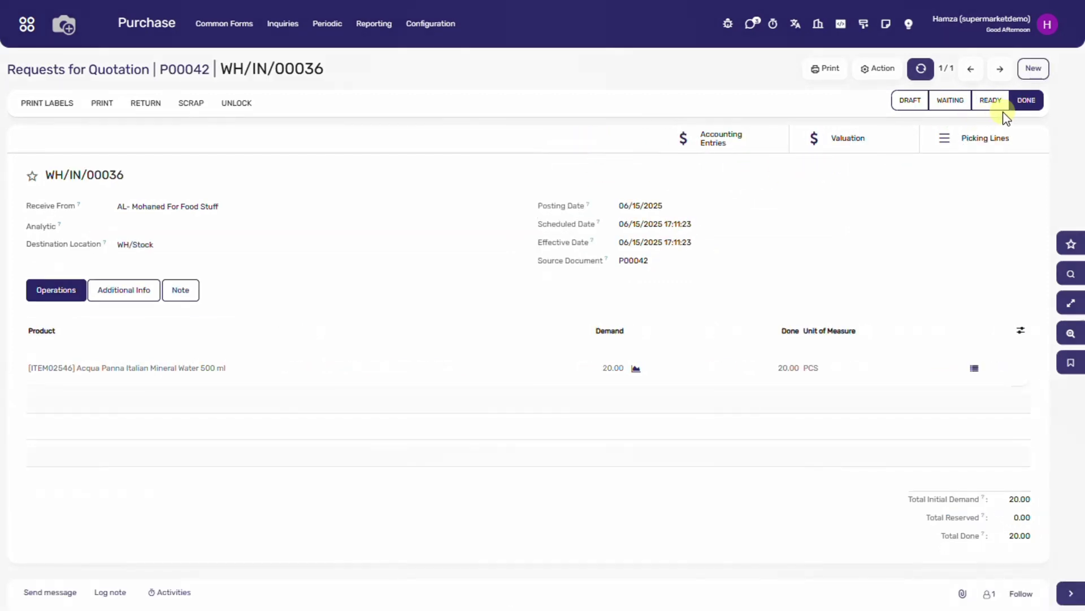
click(189, 69)
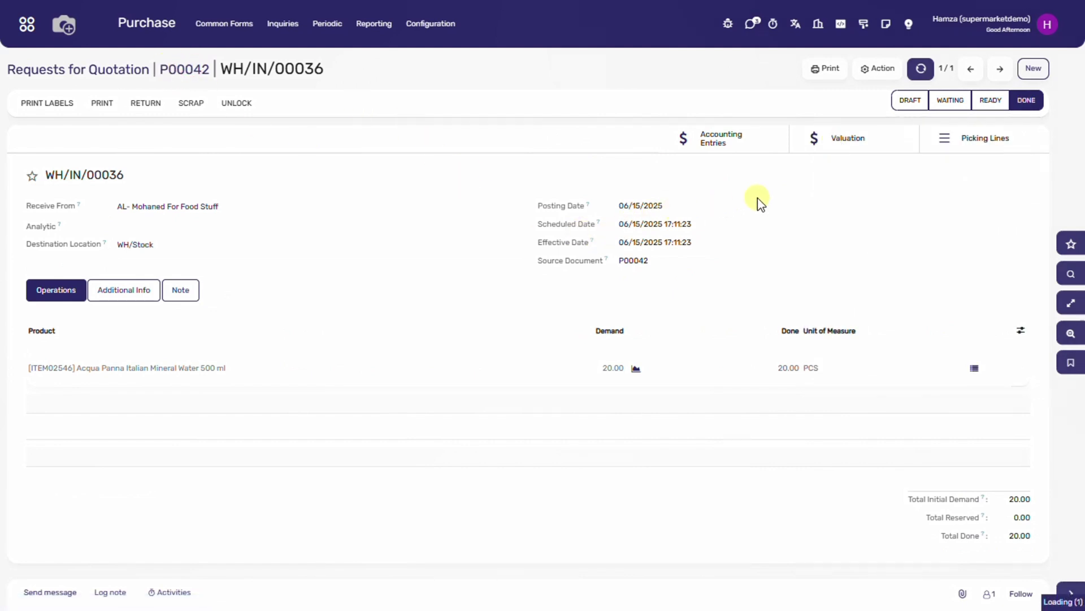
click(732, 143)
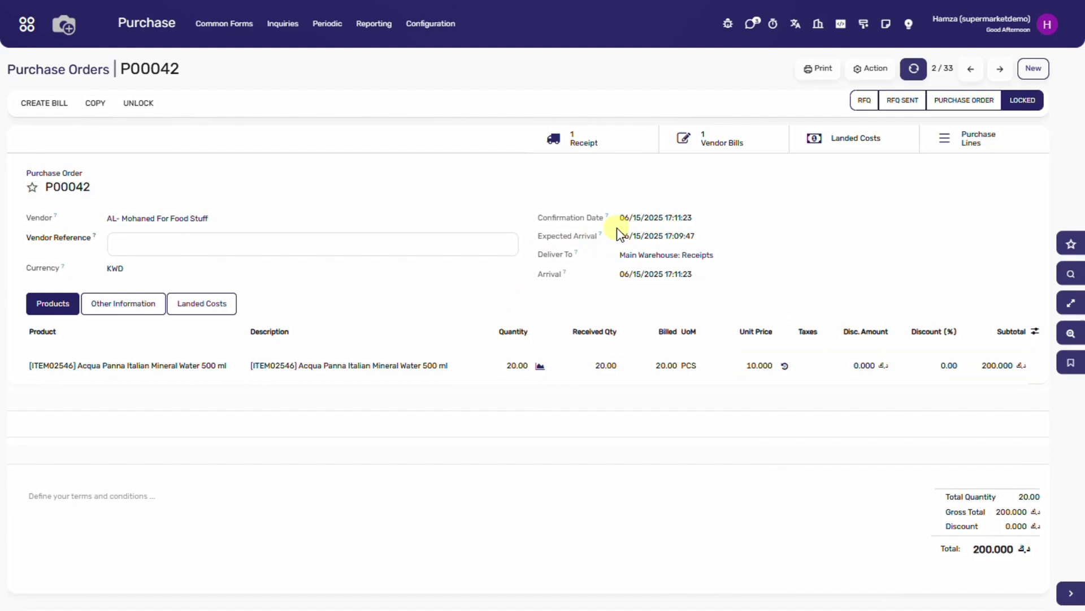
Create a return to Partners/Vendors for the 20 PCS of Acqua Panna water on purchase order P00042's receipt WH/IN/00036
click(598, 145)
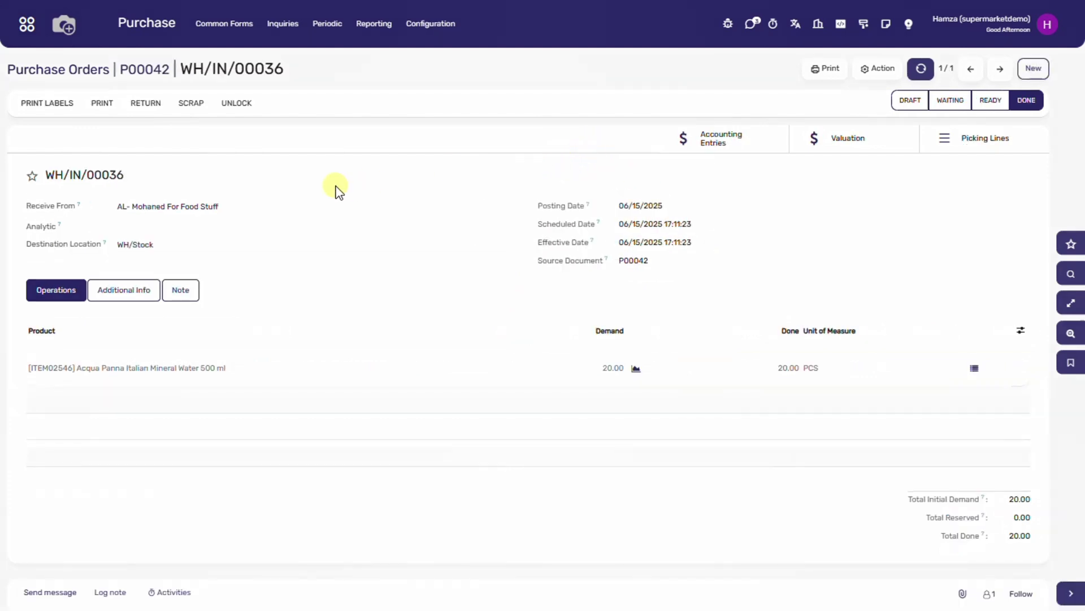
click(145, 106)
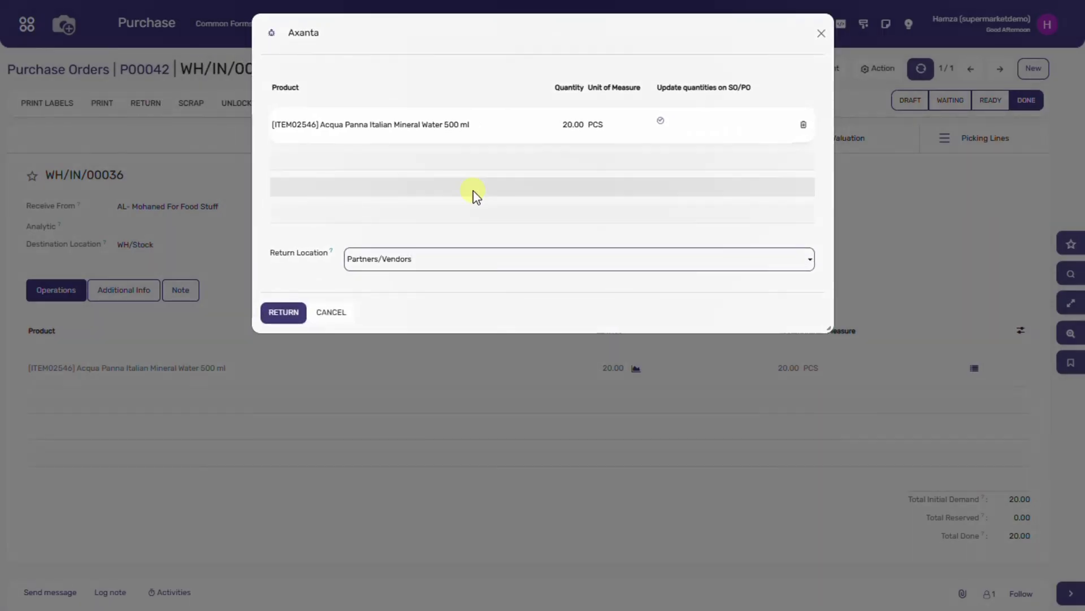
click(276, 314)
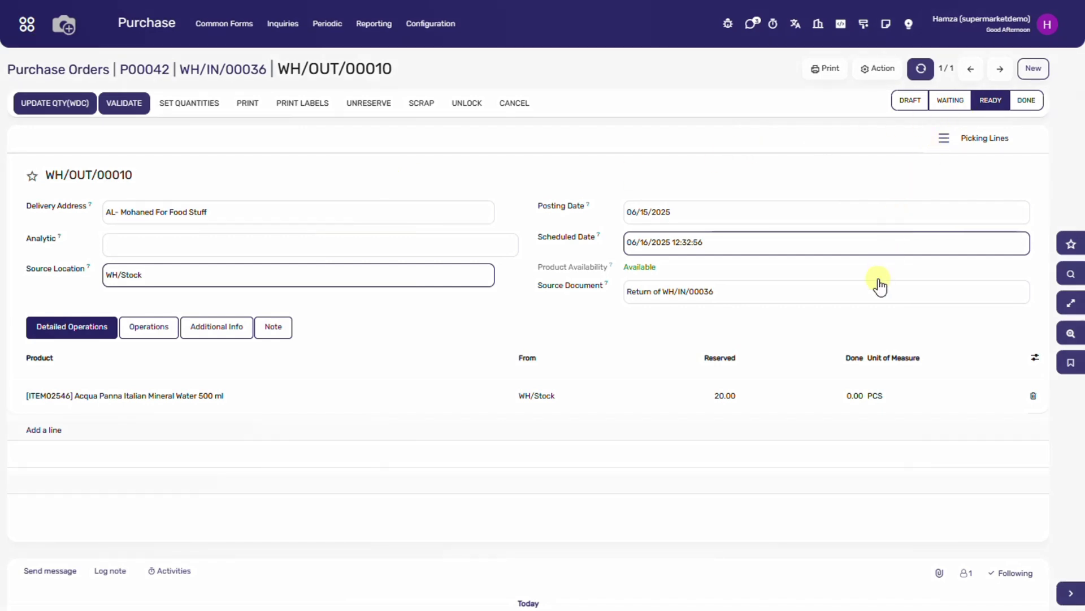
Set the done quantity of return WH/OUT/00010 to 20, save it and validate with posting date 06/15/2025
click(851, 395)
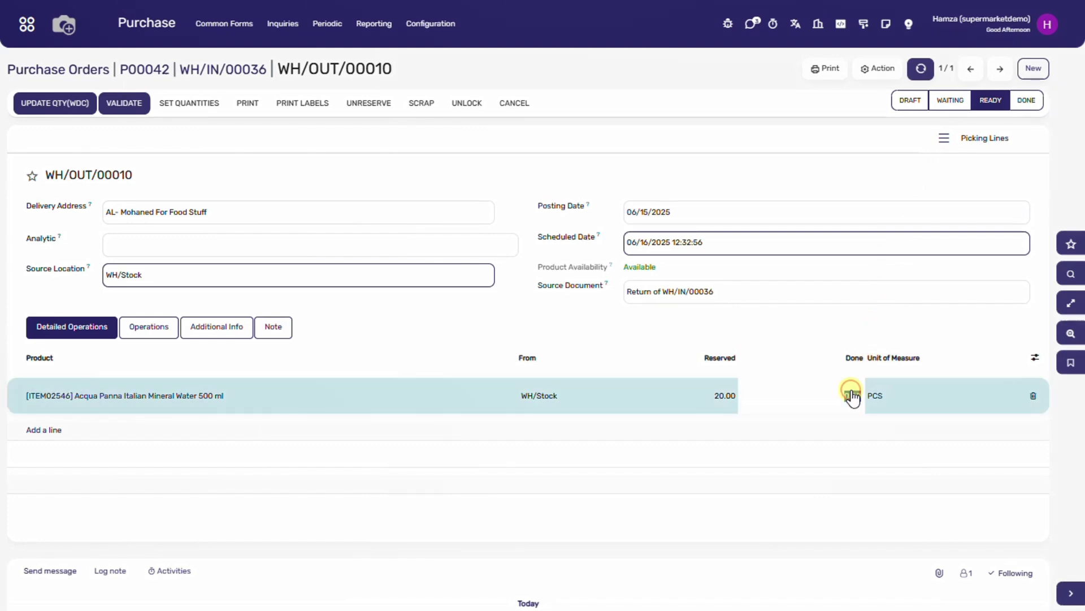
text(20)
click(854, 327)
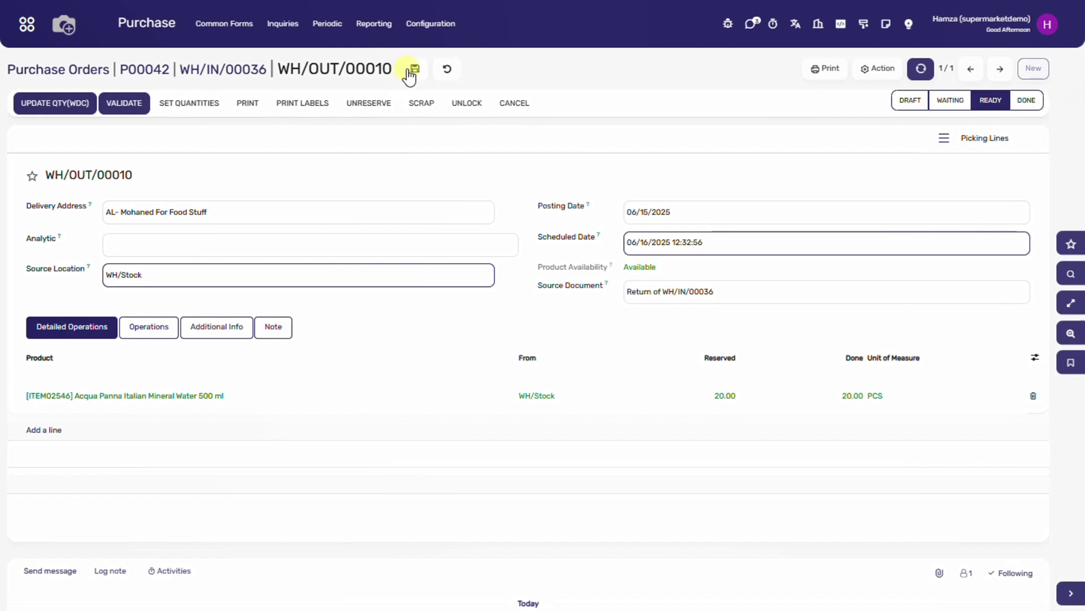
click(410, 69)
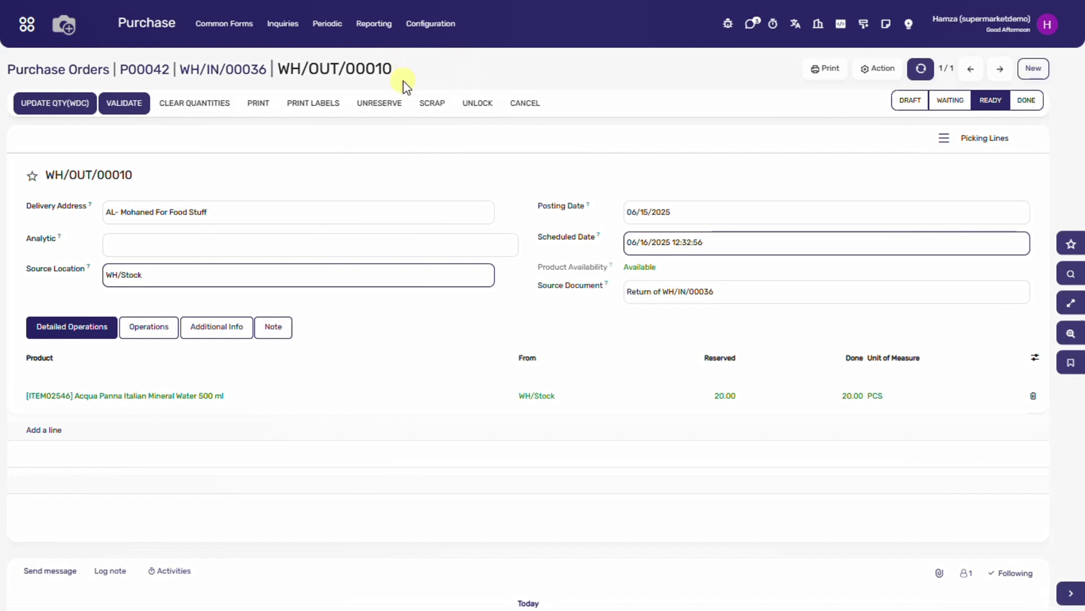
click(113, 105)
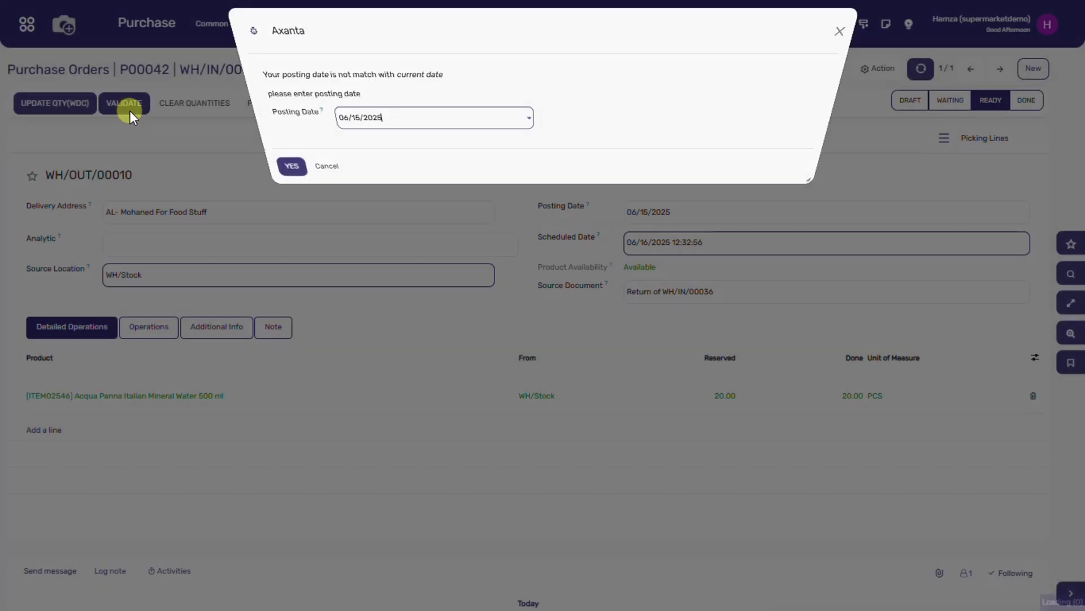
click(272, 172)
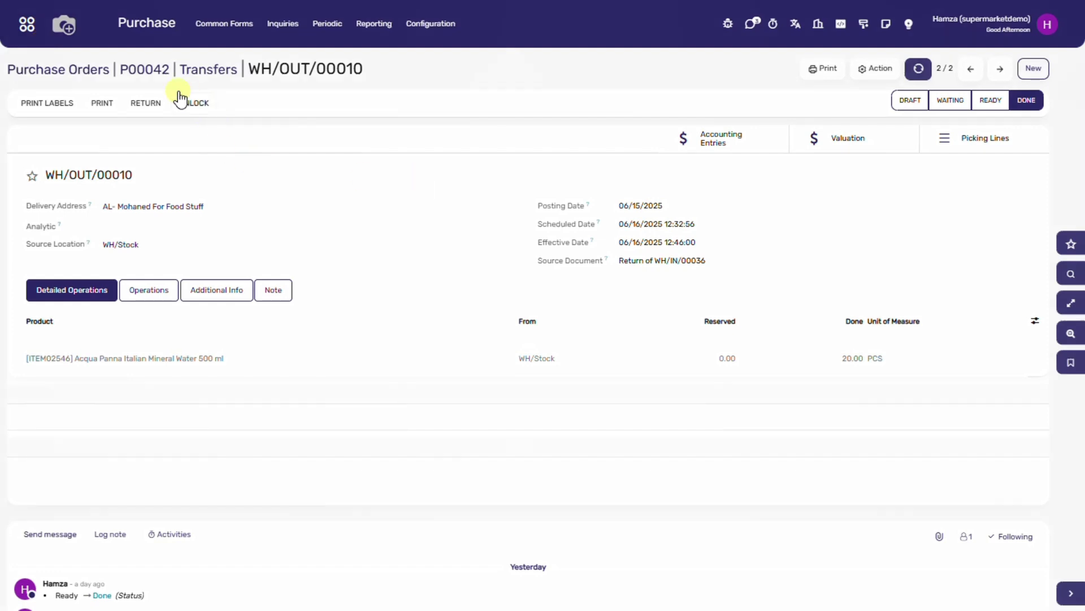
Create the vendor credit note from purchase order P00042, set its accounting date to 06/15/2025, save and confirm it
click(154, 72)
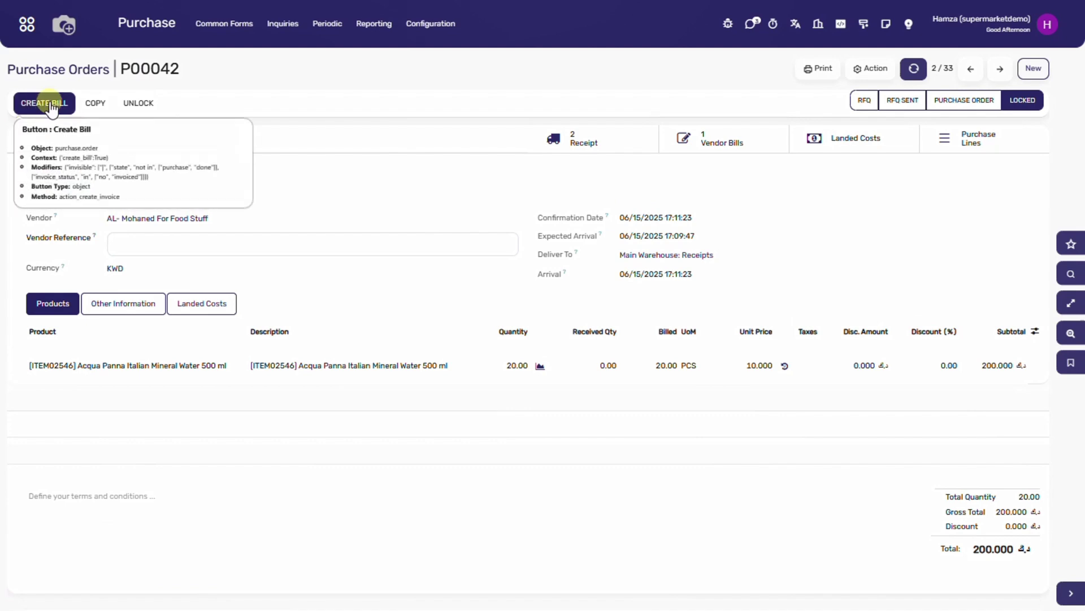
click(50, 106)
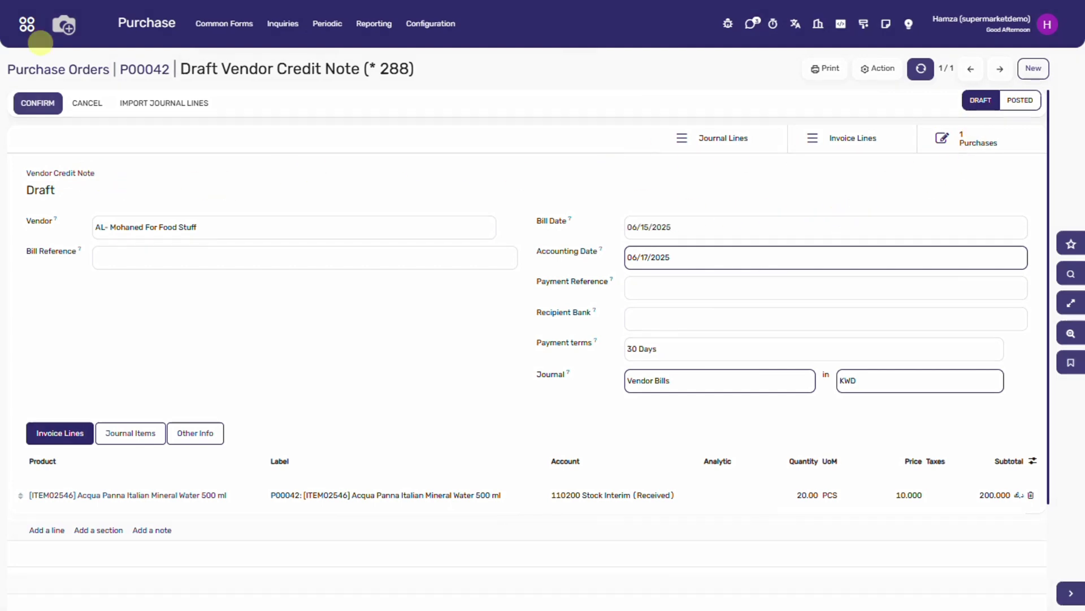
click(654, 257)
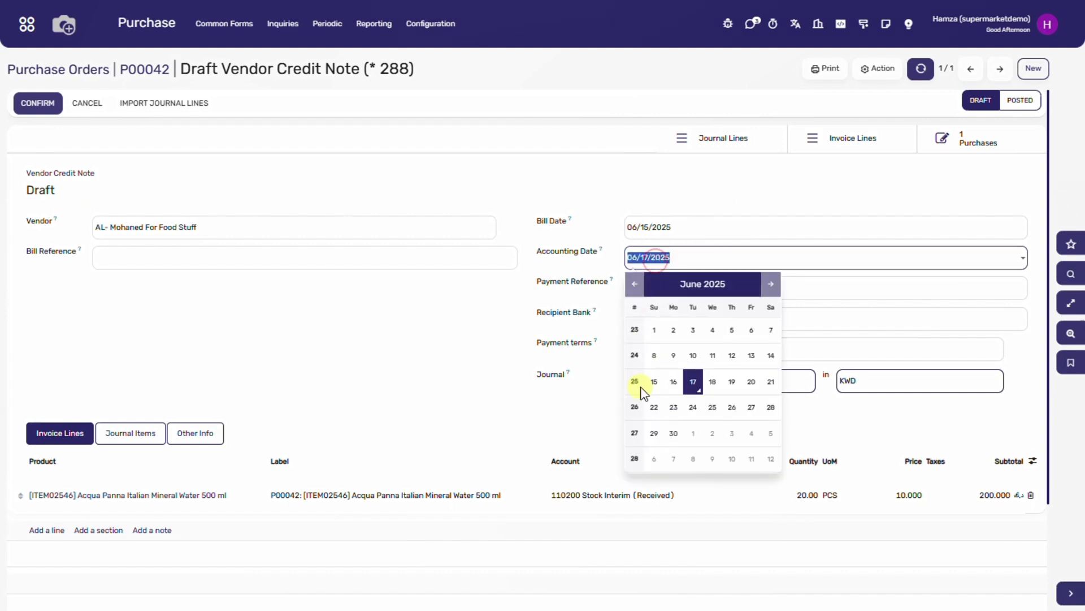
click(650, 387)
click(638, 174)
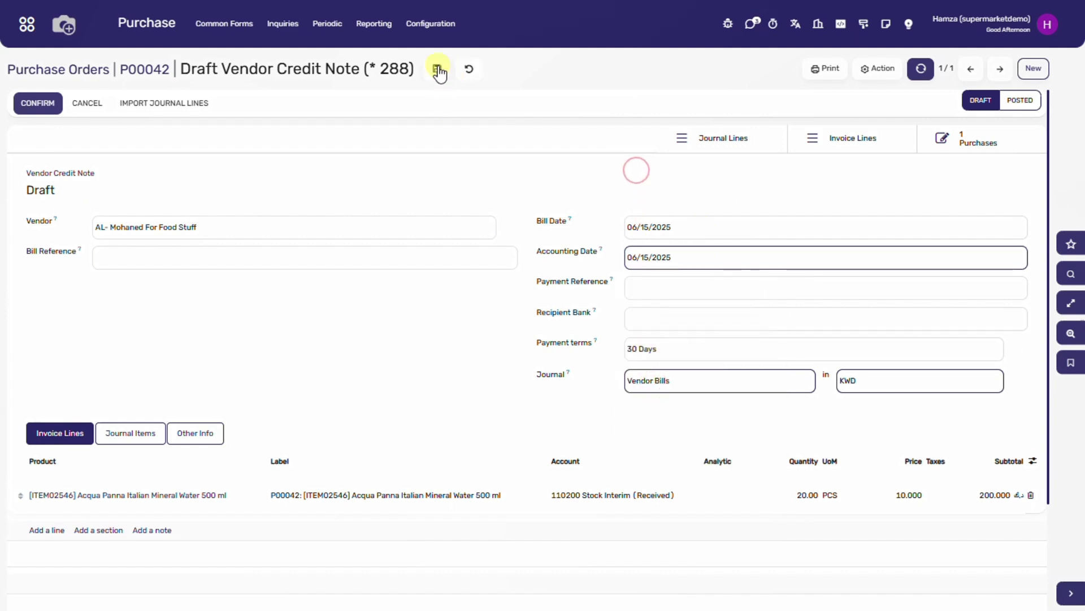
click(24, 111)
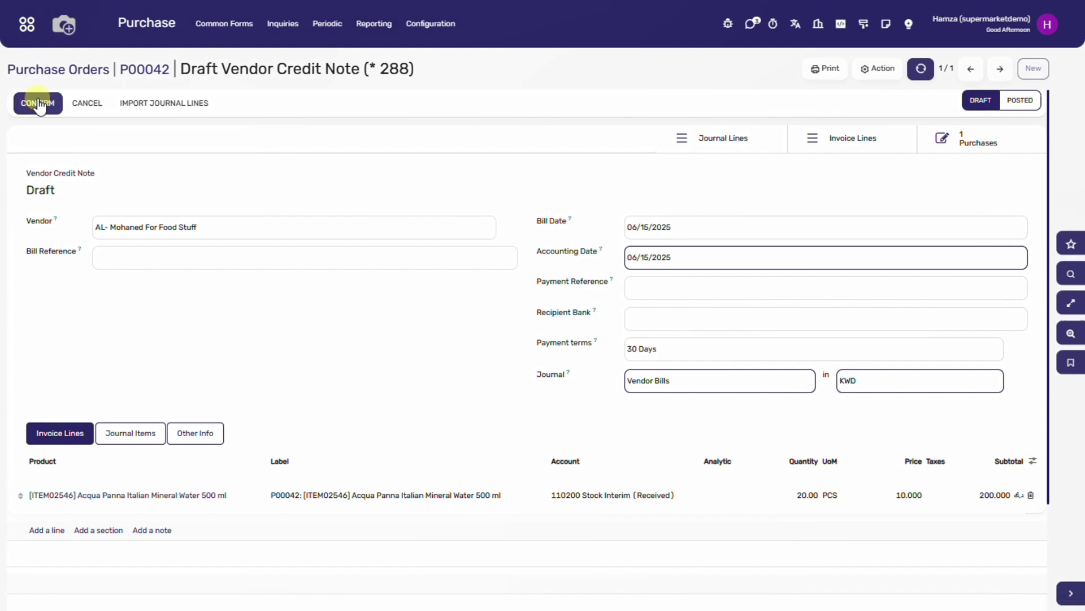
click(39, 104)
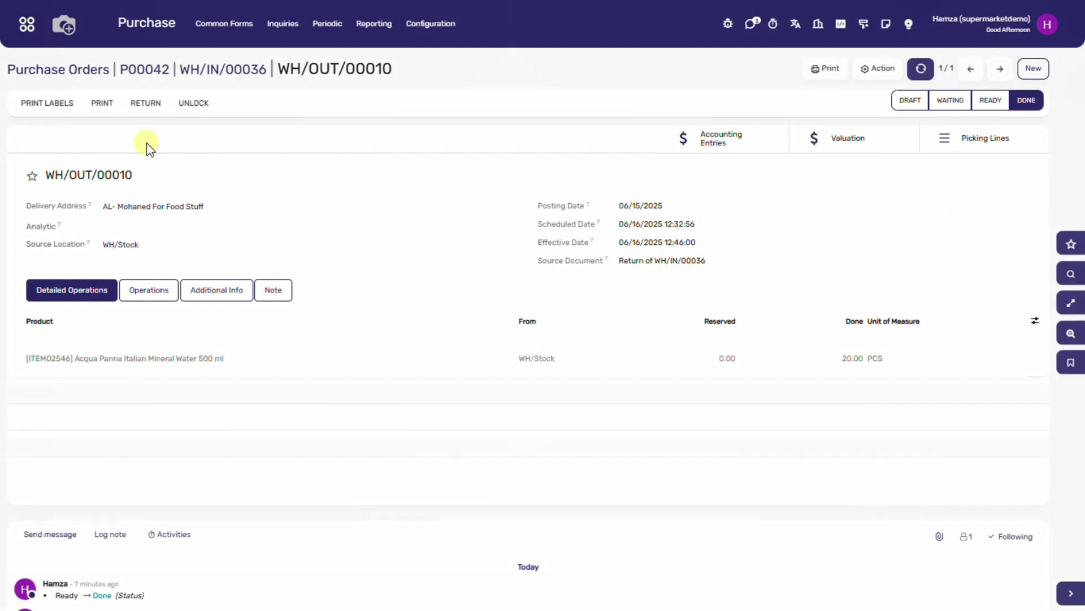
Switch to the Inventory app and start a new cost adjustment document
click(25, 25)
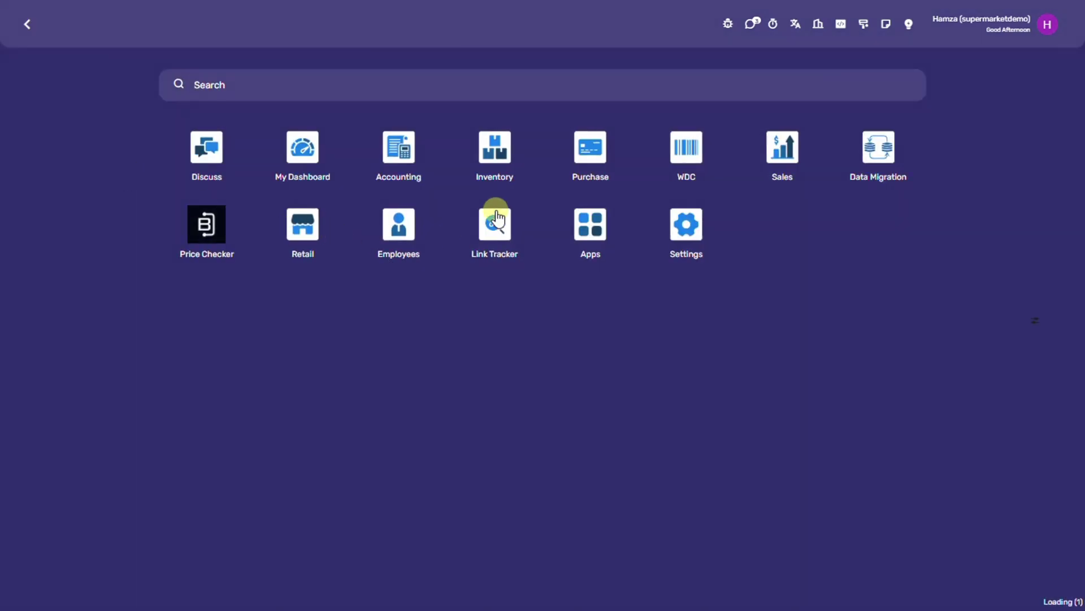
click(494, 153)
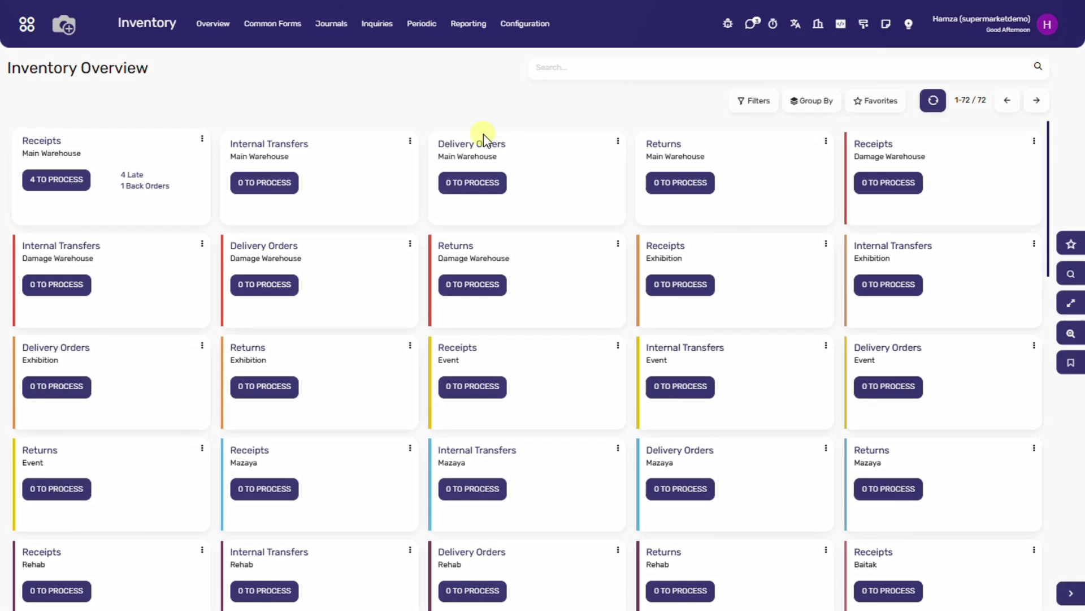
click(331, 25)
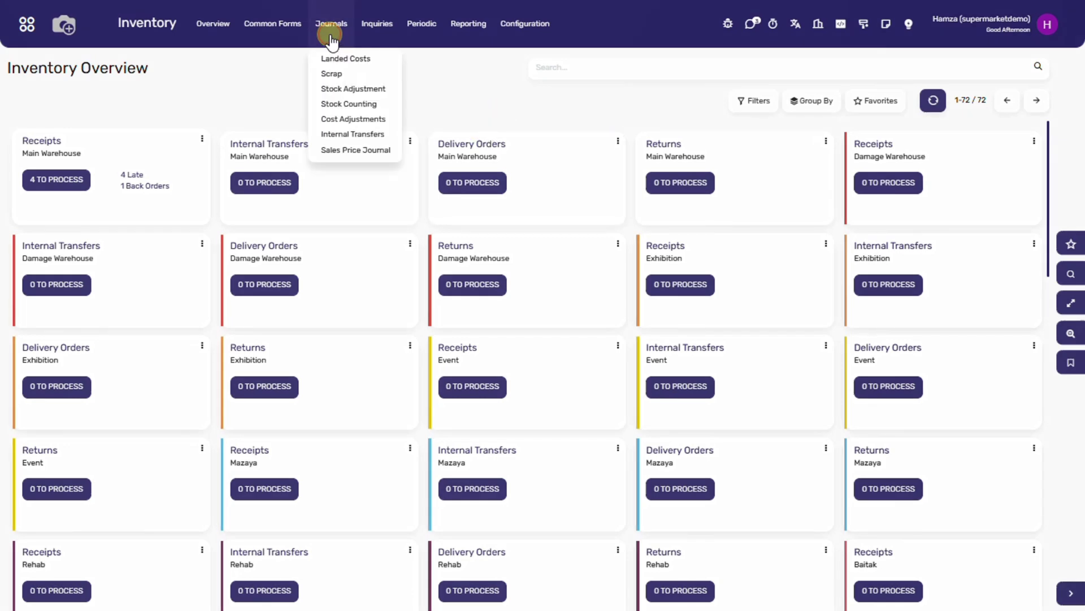
click(351, 120)
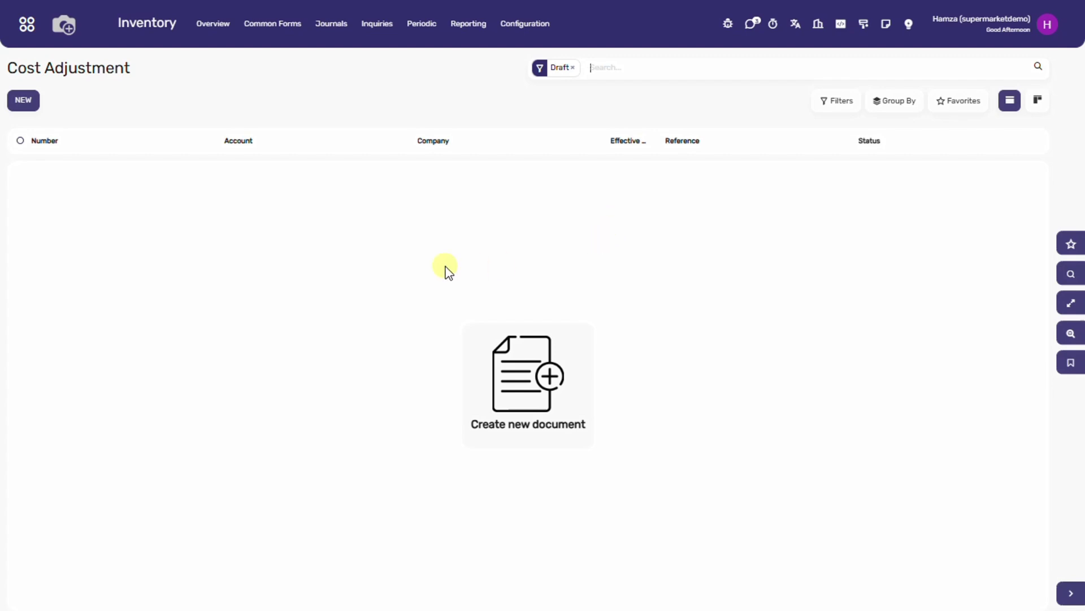
click(23, 102)
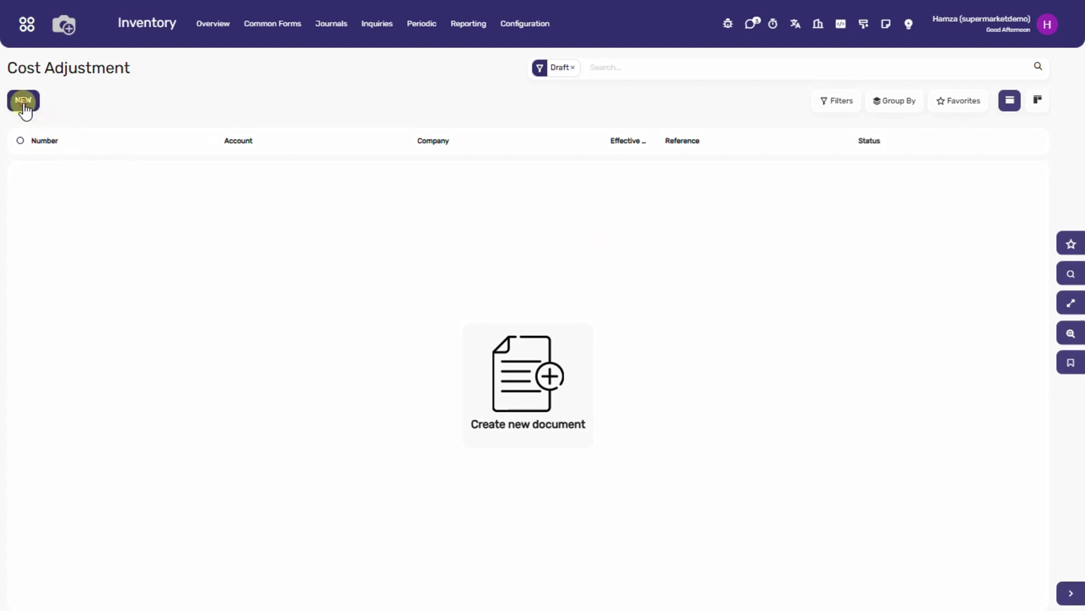
Set the cost adjustment's account to 110402 Cost Price Adjustment Interim A/c and its effective date to 06/15/2025
click(140, 211)
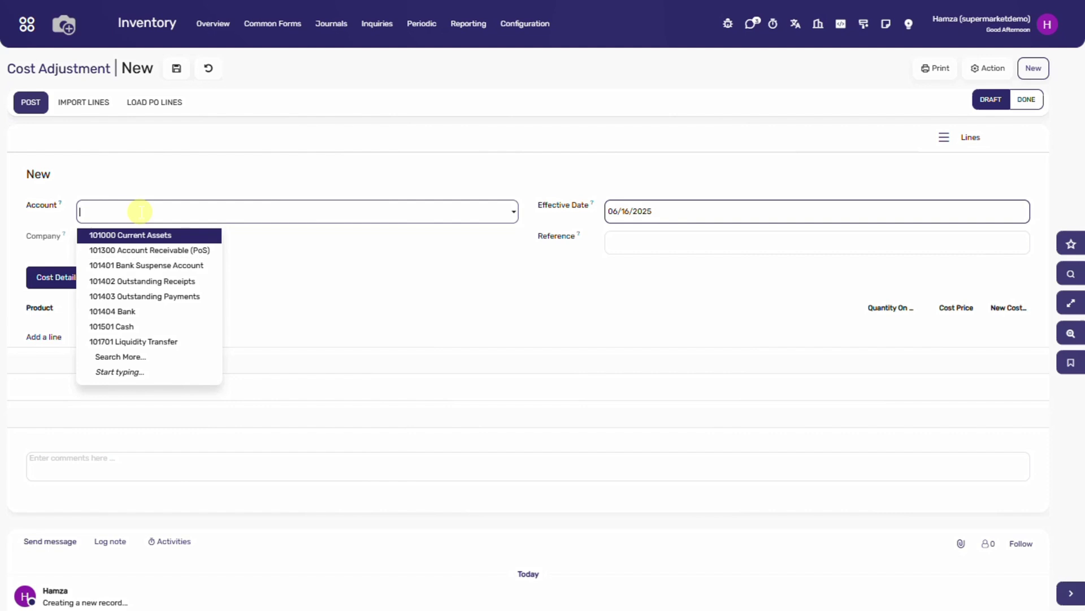
text(cost)
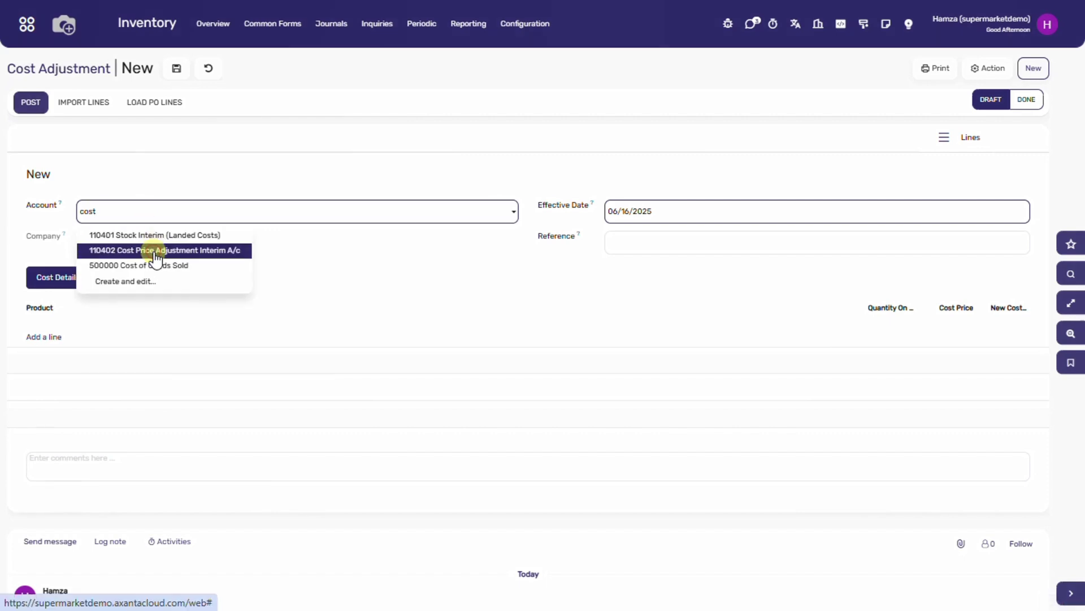
click(153, 253)
key(Tab)
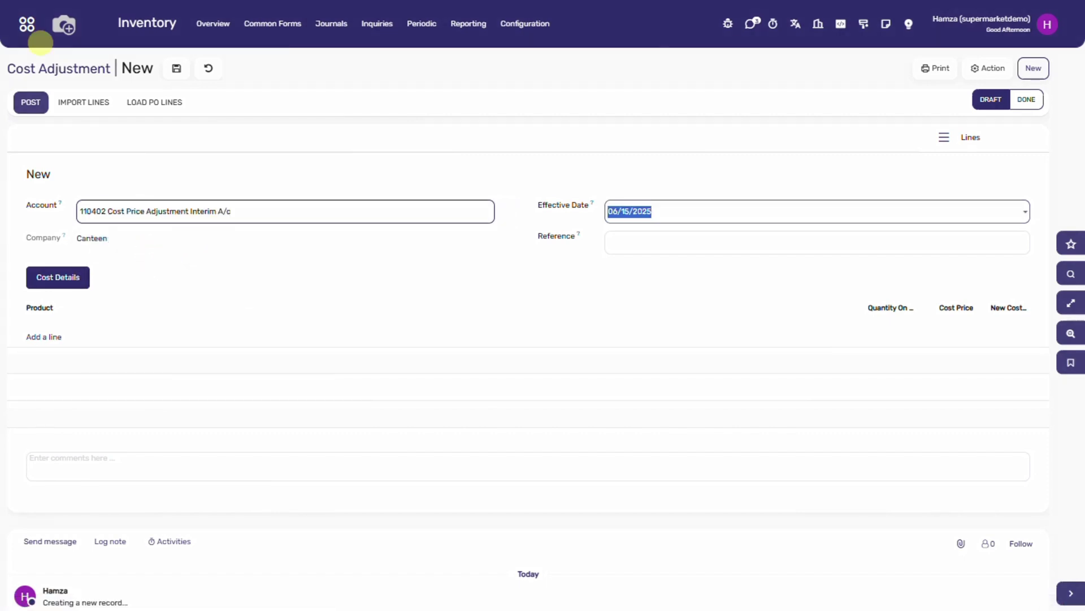
click(663, 210)
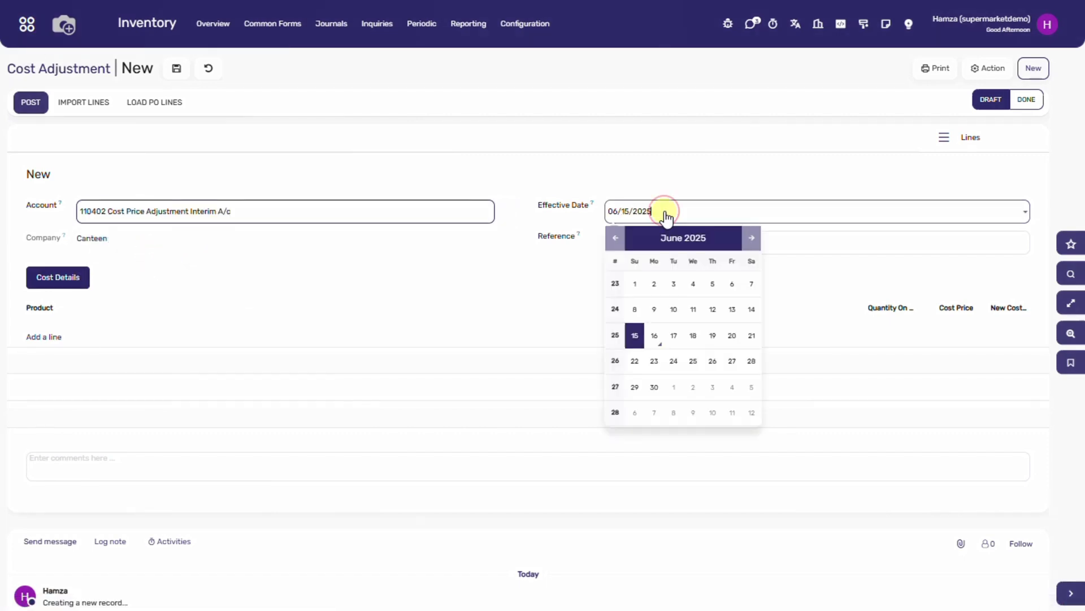
click(635, 336)
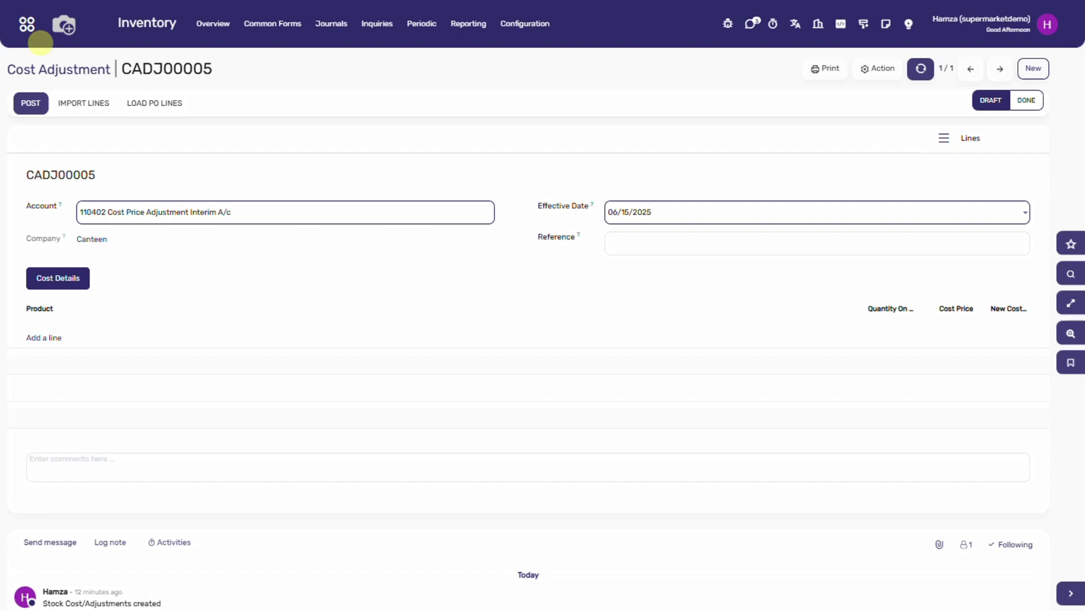
Load the lines of purchase order P00042 into the cost adjustment and post it
click(162, 111)
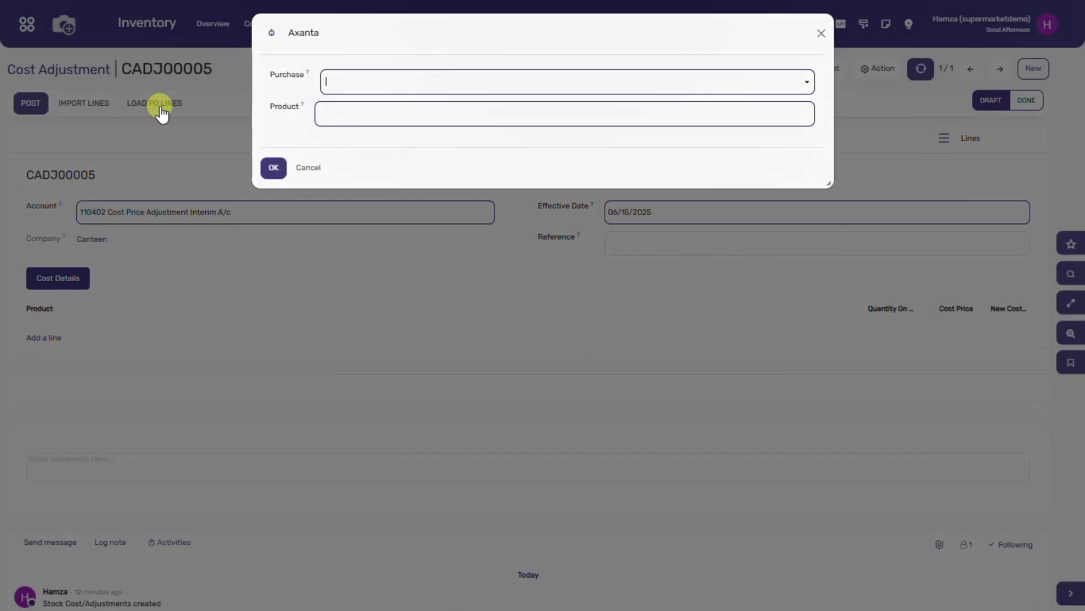
click(362, 74)
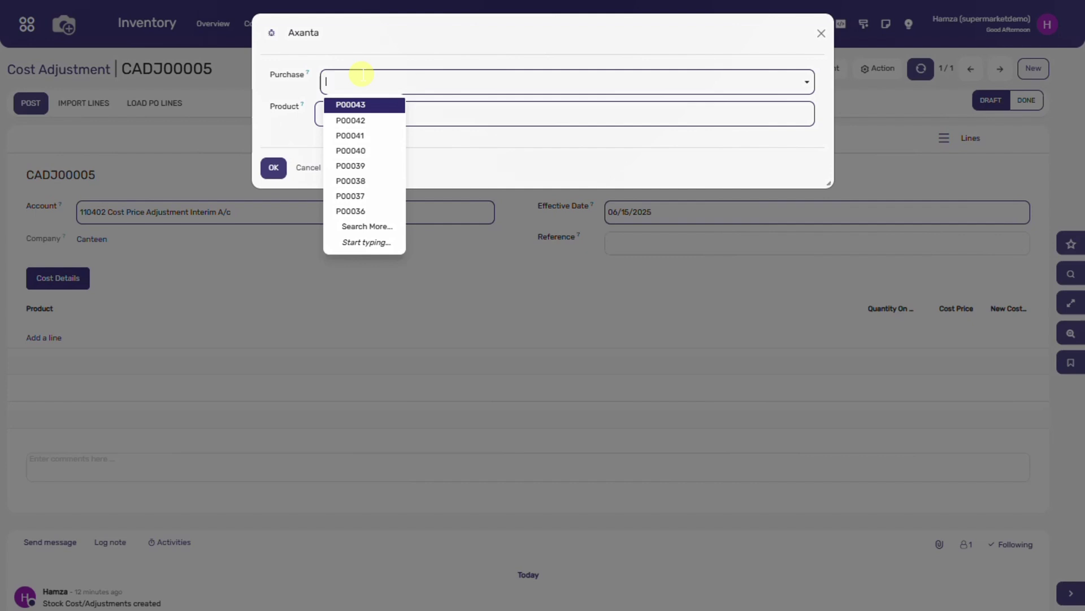
text(P00042)
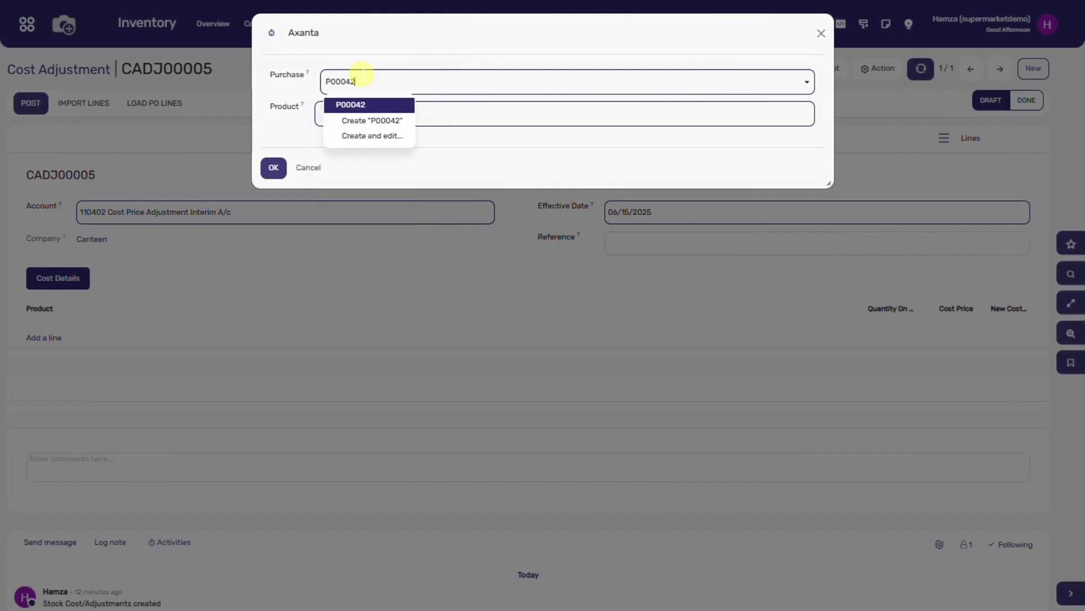
click(363, 104)
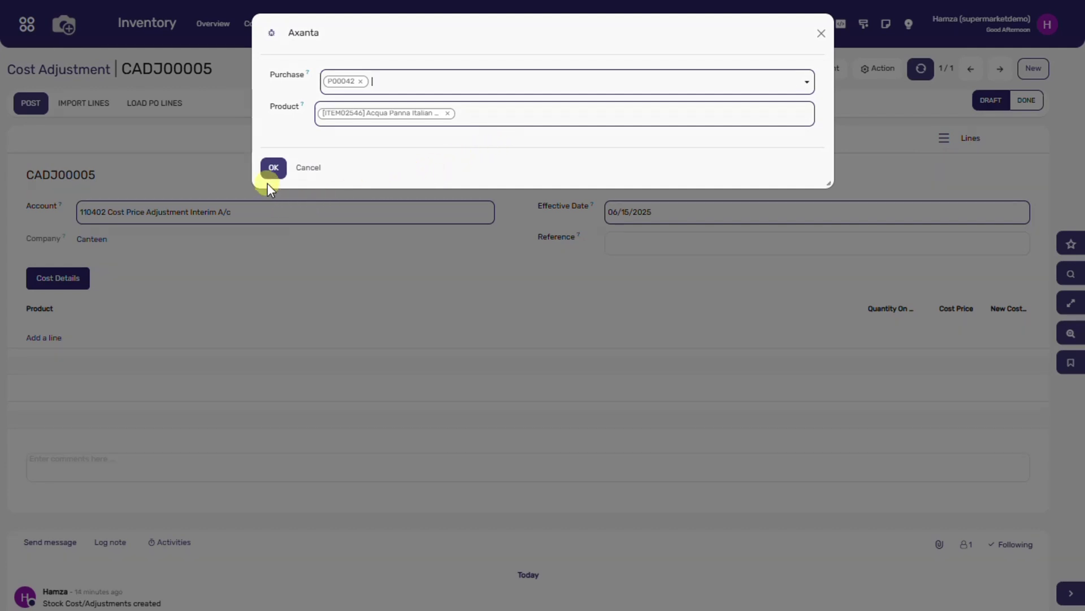
click(273, 168)
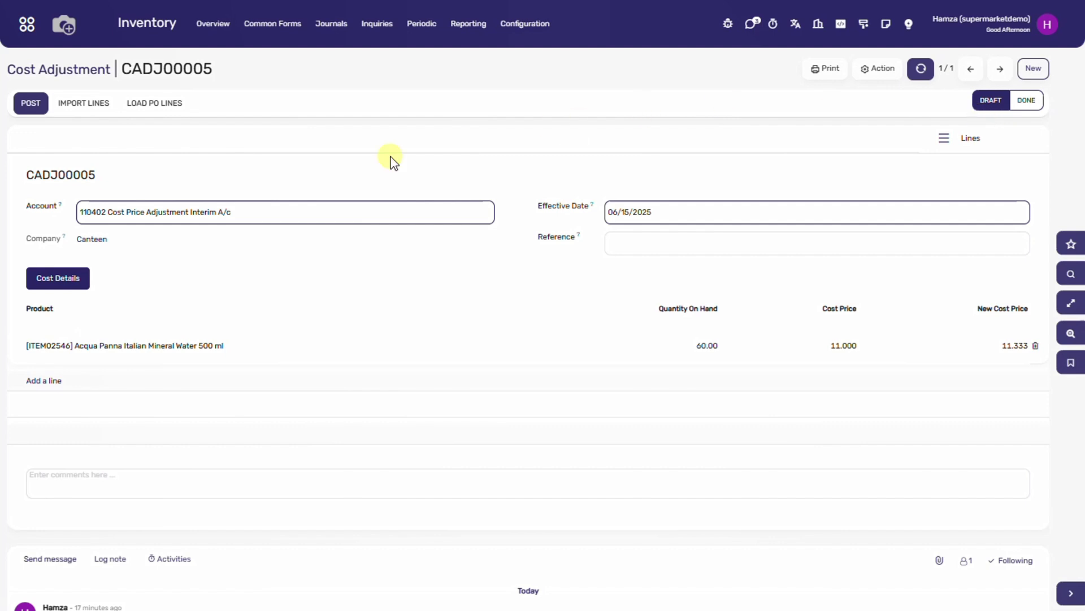
click(32, 105)
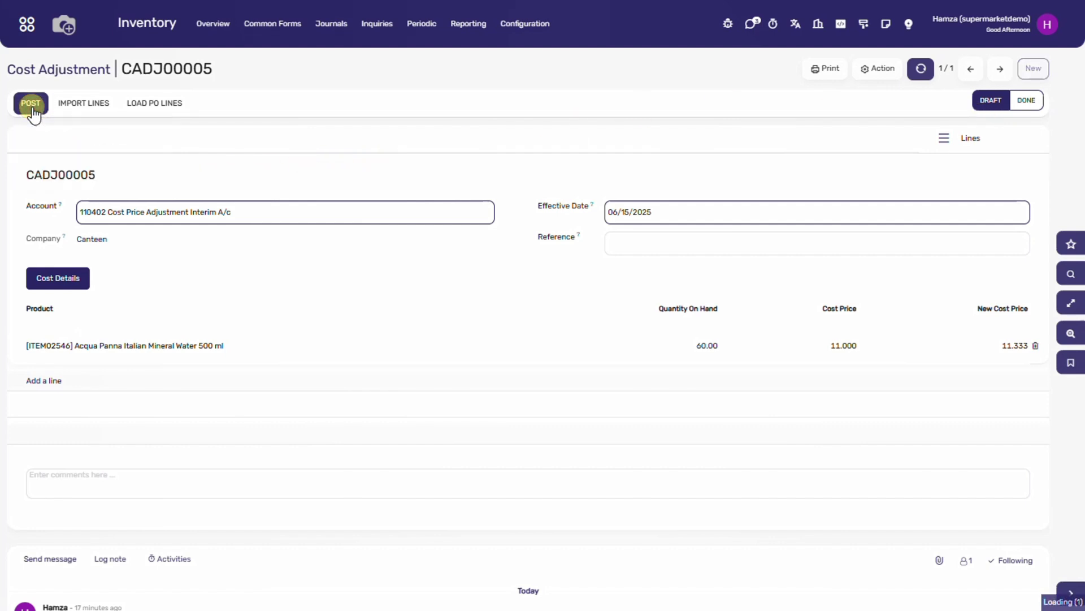